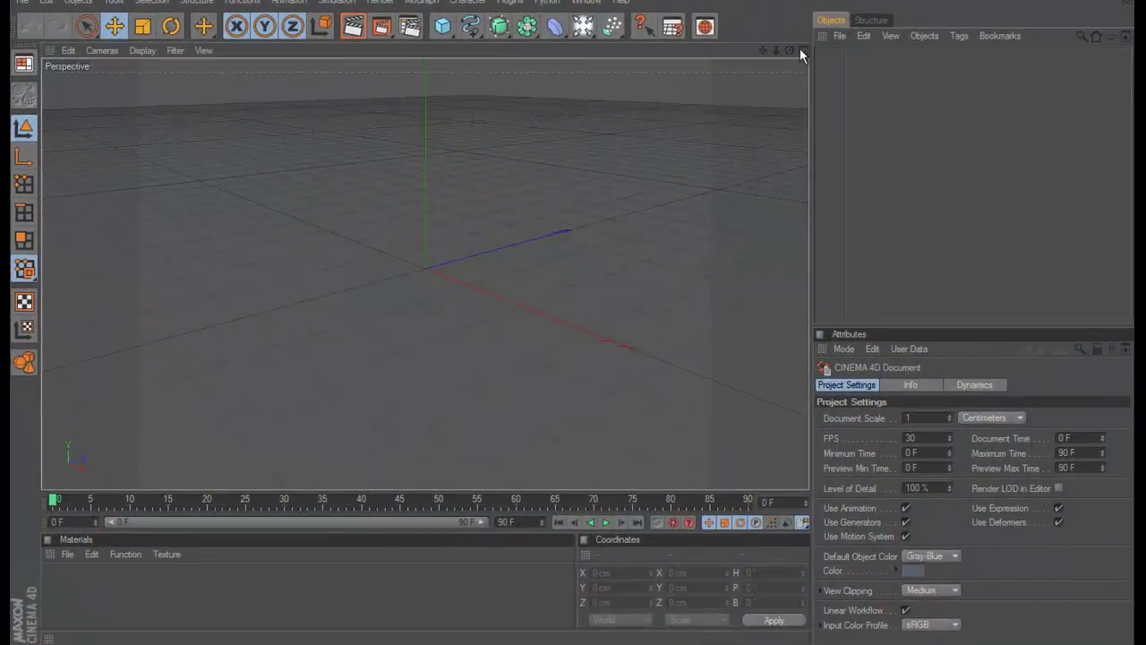
# Set the render output width to 1280 pixels and the save format to PNG with the alpha channel enabled.
pyautogui.moveTo(773, 69); pyautogui.dragTo(573, 308)
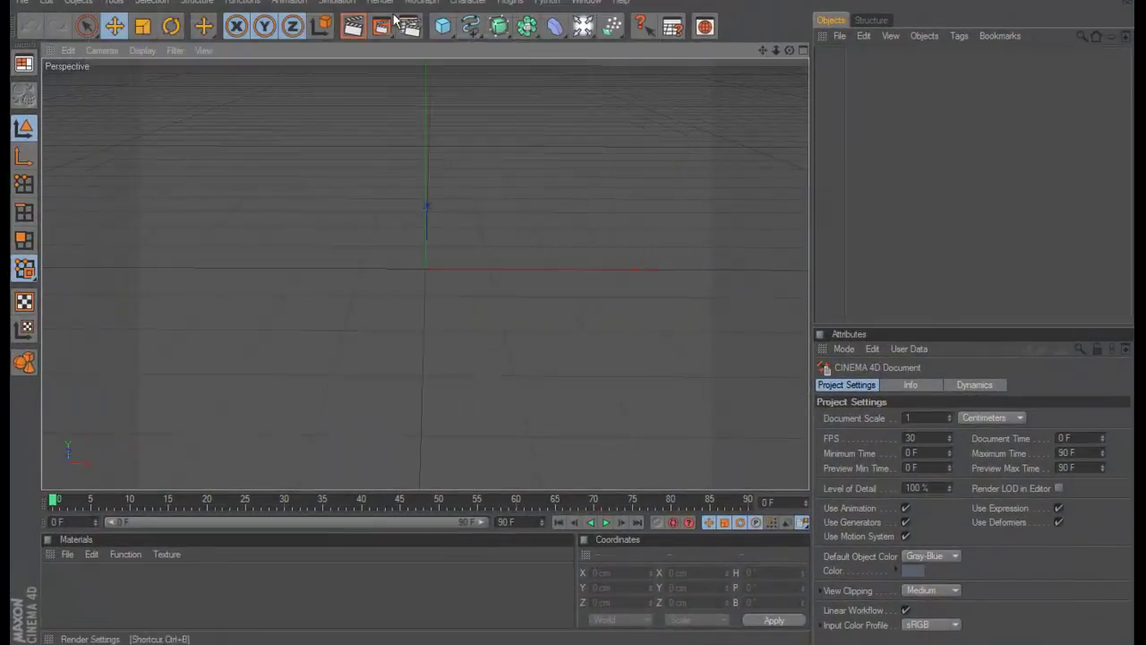
pyautogui.click(410, 26)
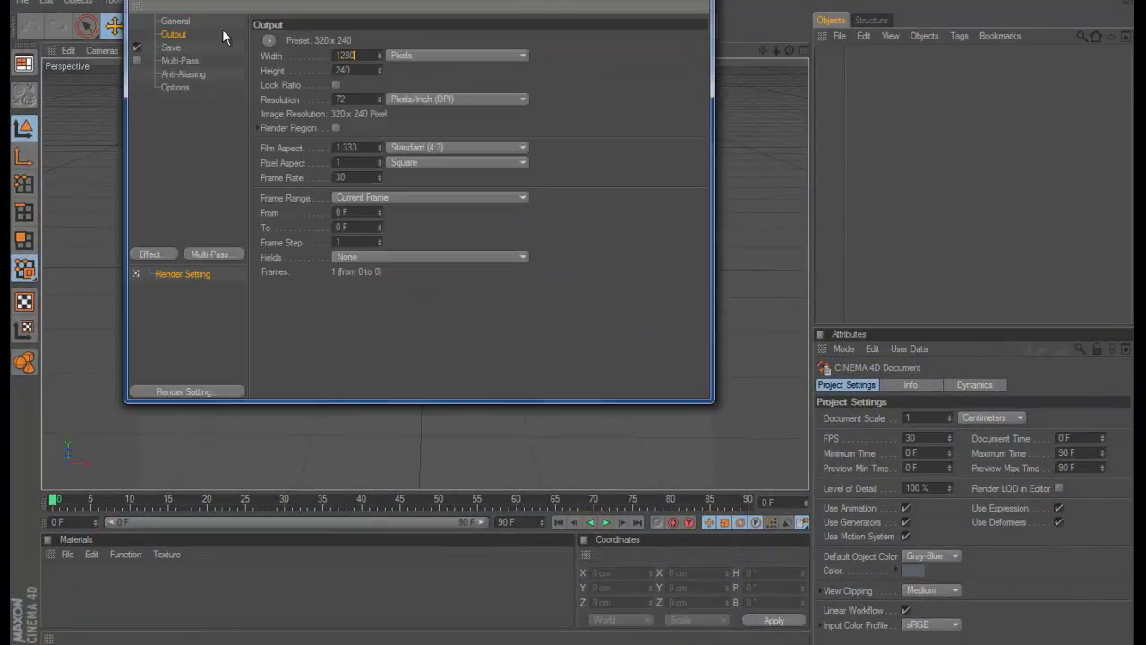
pyautogui.click(179, 47)
pyautogui.click(416, 83)
pyautogui.click(360, 130)
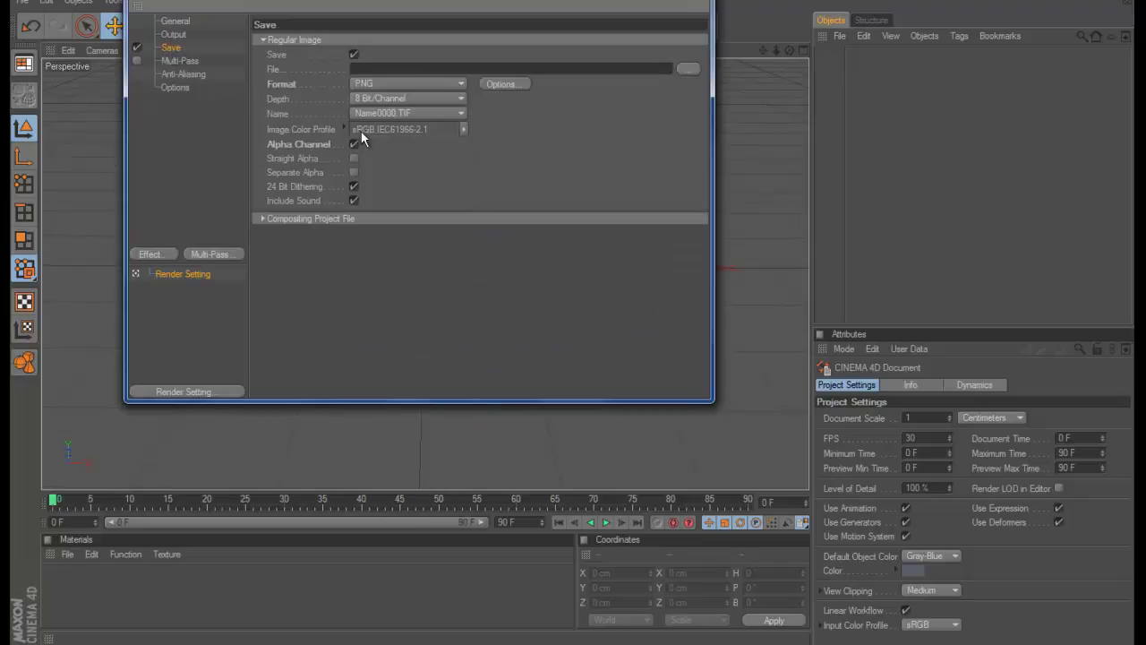
pyautogui.click(706, 6)
# Set the render's save file name to Title in the render settings.
pyautogui.click(381, 3)
pyautogui.click(421, 211)
pyautogui.click(688, 70)
pyautogui.write('Title')
pyautogui.press('Return')
pyautogui.click(694, 2)
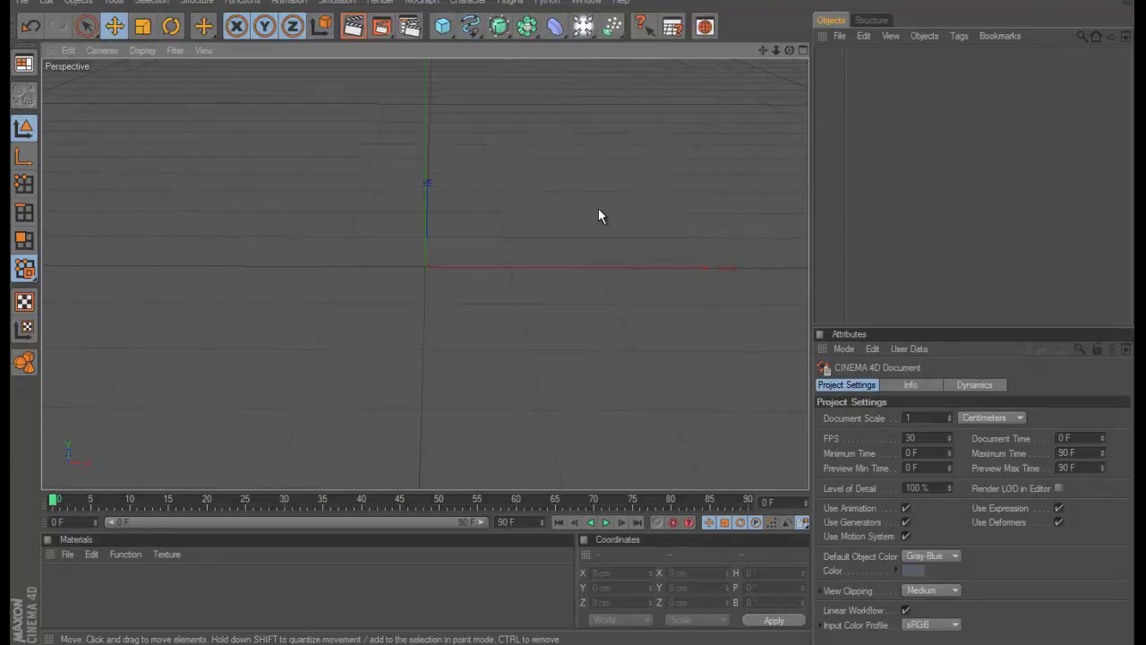
# Add a MoText object reading "H" and move it along X to about -227 cm.
pyautogui.click(422, 3)
pyautogui.click(448, 174)
pyautogui.moveTo(934, 458); pyautogui.dragTo(695, 437)
pyautogui.press('BackSpace')
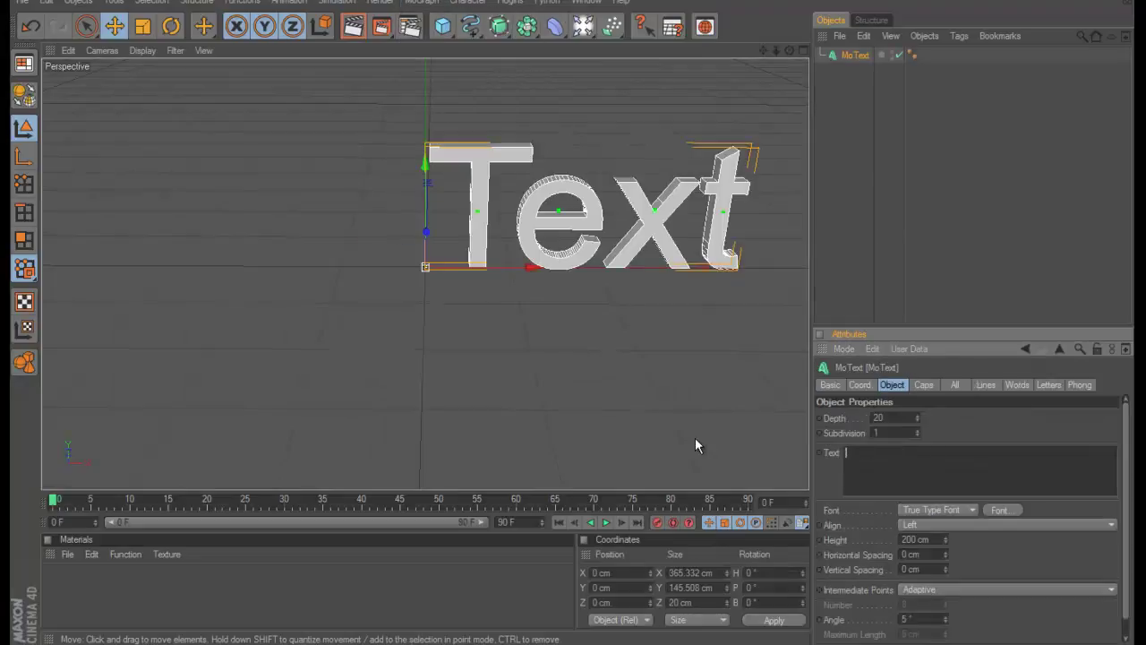
pyautogui.write('H')
pyautogui.moveTo(533, 267); pyautogui.dragTo(339, 266)
# Add a second MoText reading "D" beside the H, and shift the H closer to it, to about -199 cm in X.
pyautogui.click(422, 3)
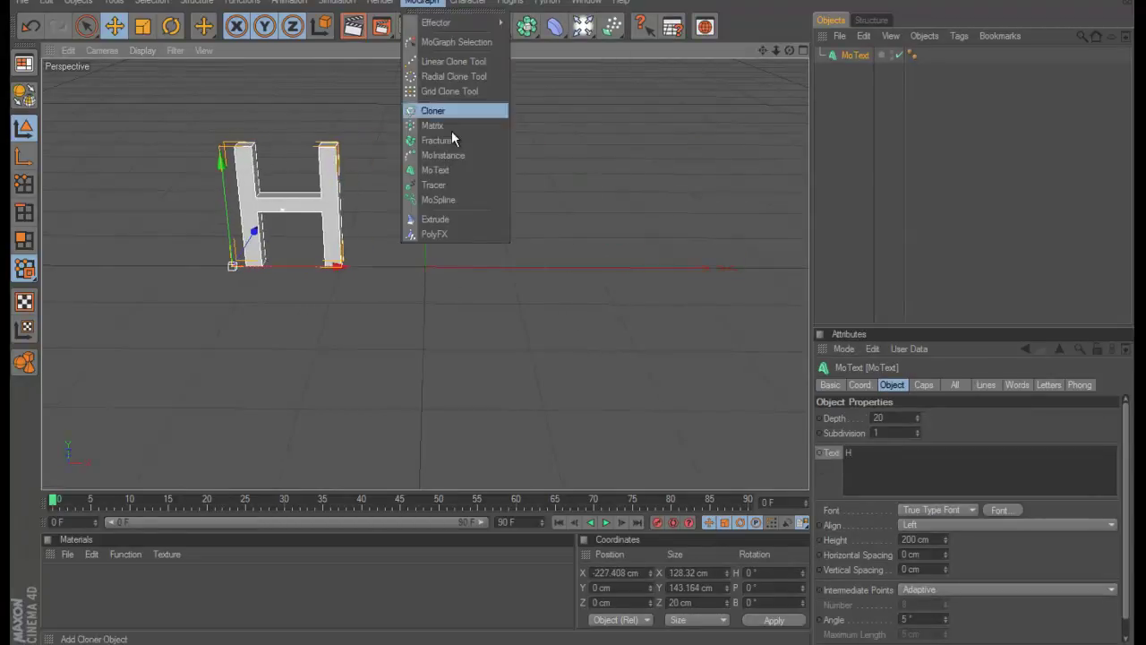
pyautogui.click(451, 171)
pyautogui.moveTo(490, 267); pyautogui.dragTo(310, 267)
pyautogui.moveTo(967, 454); pyautogui.dragTo(846, 458)
pyautogui.press('BackSpace')
pyautogui.write('D')
pyautogui.moveTo(448, 311); pyautogui.dragTo(571, 312)
pyautogui.click(331, 242)
pyautogui.moveTo(342, 266); pyautogui.dragTo(367, 266)
# Add a third MoText reading "x" and move it beside the D, to about 67 cm in X.
pyautogui.click(421, 4)
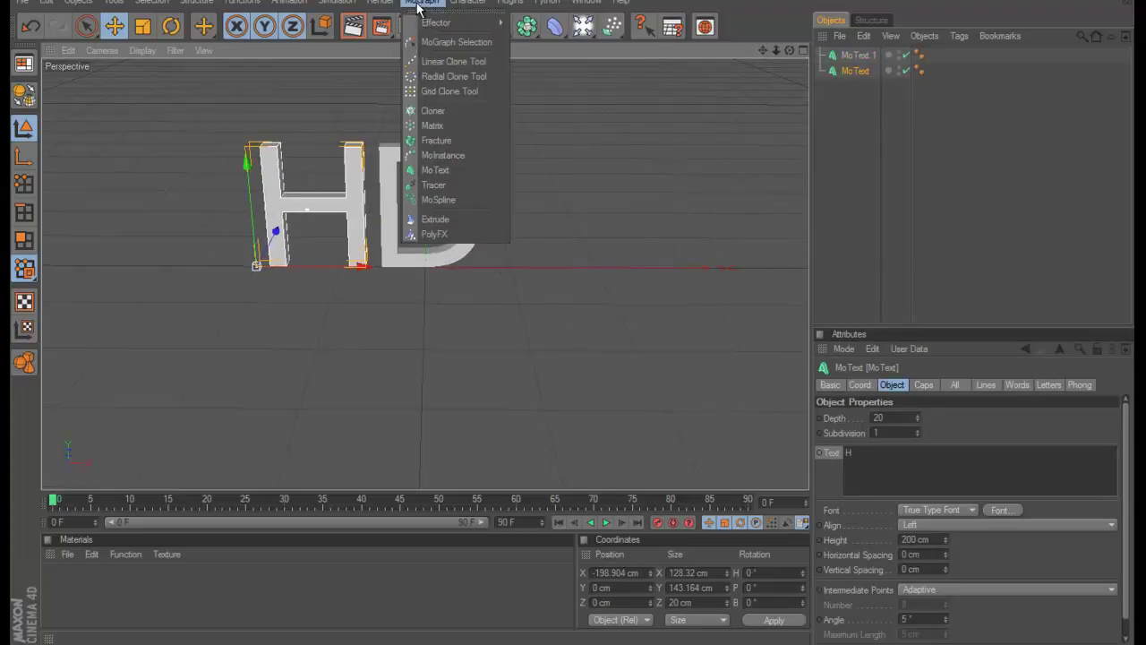
pyautogui.click(445, 170)
pyautogui.doubleClick(846, 452)
pyautogui.write('x')
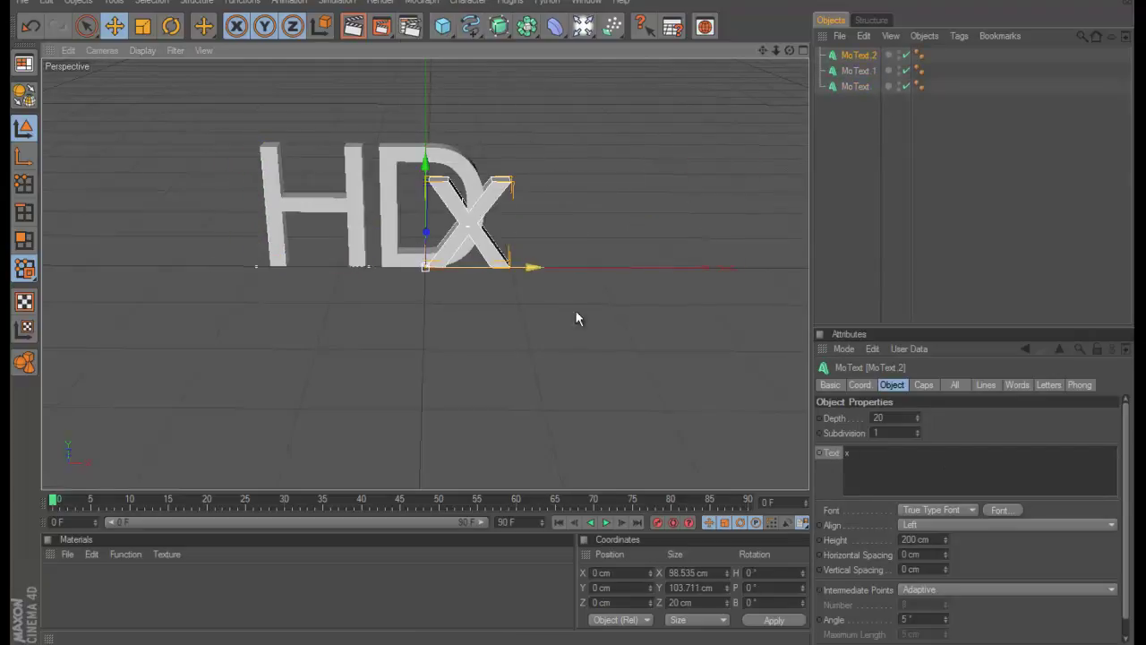
pyautogui.moveTo(575, 310); pyautogui.dragTo(572, 285)
pyautogui.hotkey('ctrl', 'z')
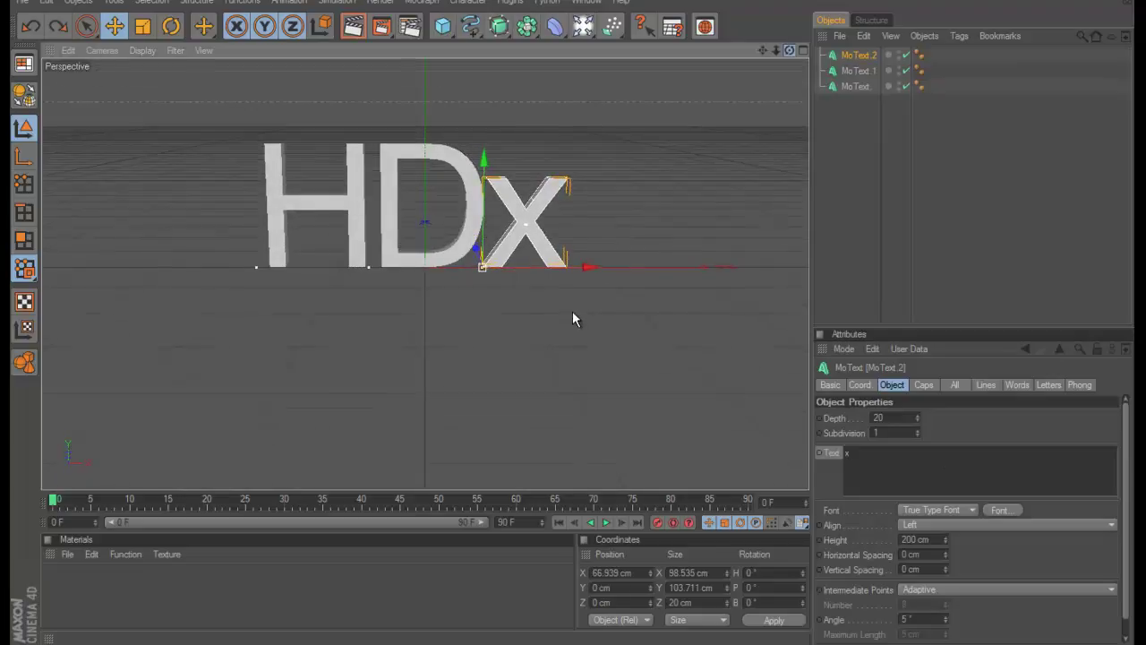
# Create a new material and set its colour to dark purple, RGB 65, 23, 93.
pyautogui.doubleClick(59, 571)
pyautogui.doubleClick(60, 572)
pyautogui.click(269, 258)
pyautogui.click(261, 243)
pyautogui.click(416, 142)
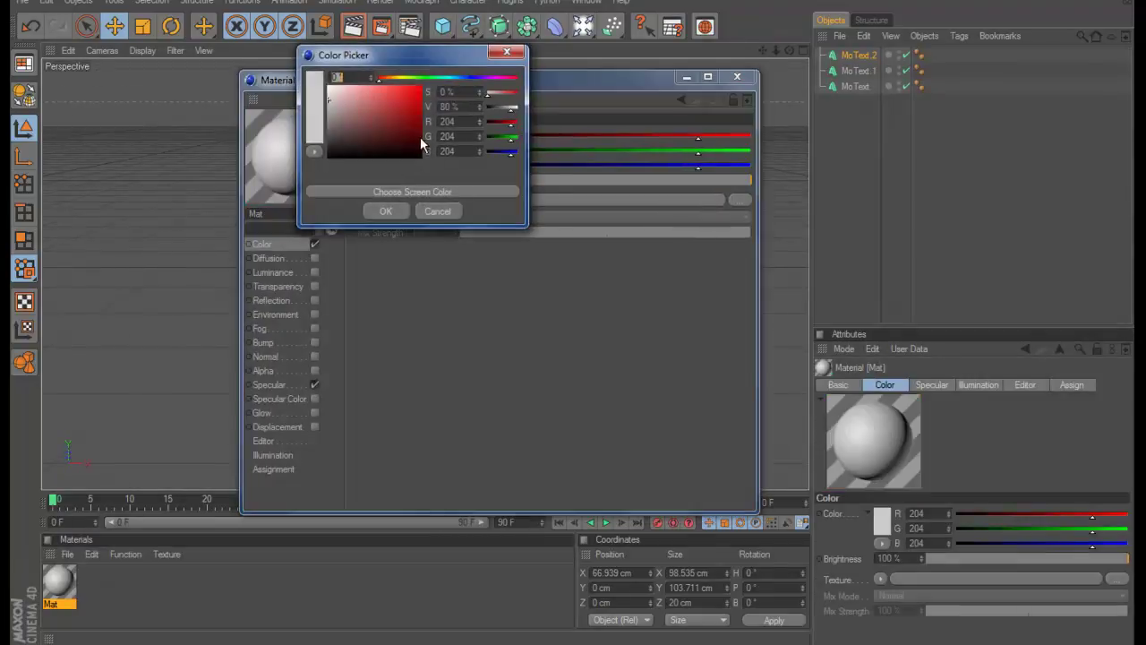
pyautogui.click(471, 78)
pyautogui.moveTo(468, 126); pyautogui.dragTo(510, 94)
pyautogui.click(502, 109)
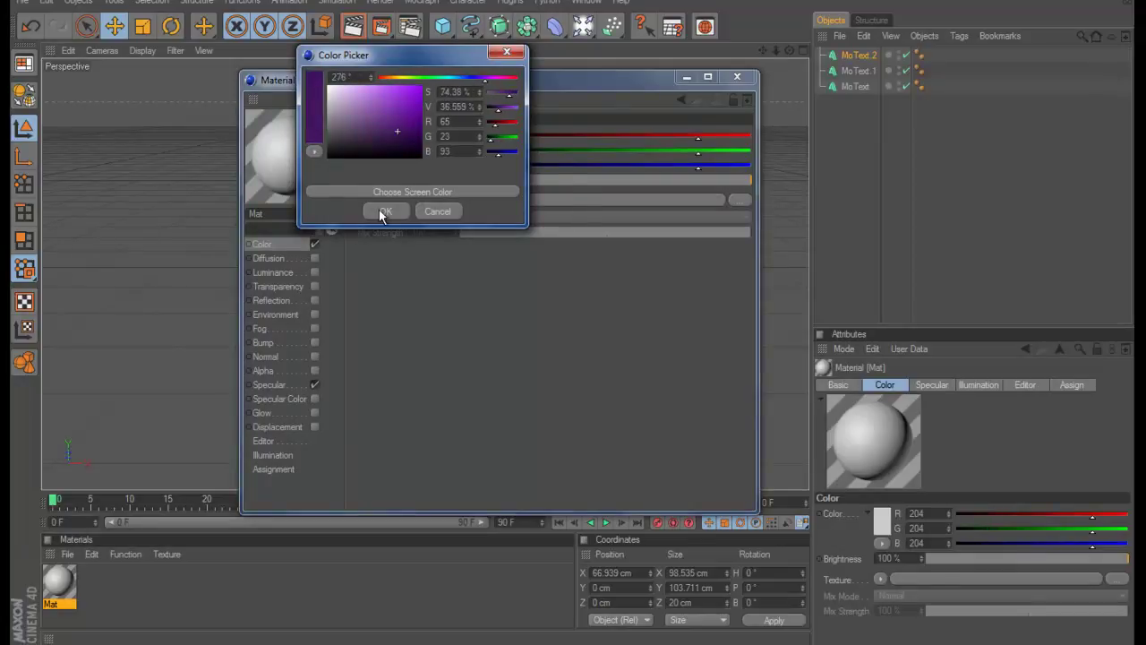
pyautogui.click(381, 213)
# Enable reflection on the material with purple colour RGB 68, 19, 95 and 58% brightness.
pyautogui.click(315, 300)
pyautogui.click(415, 142)
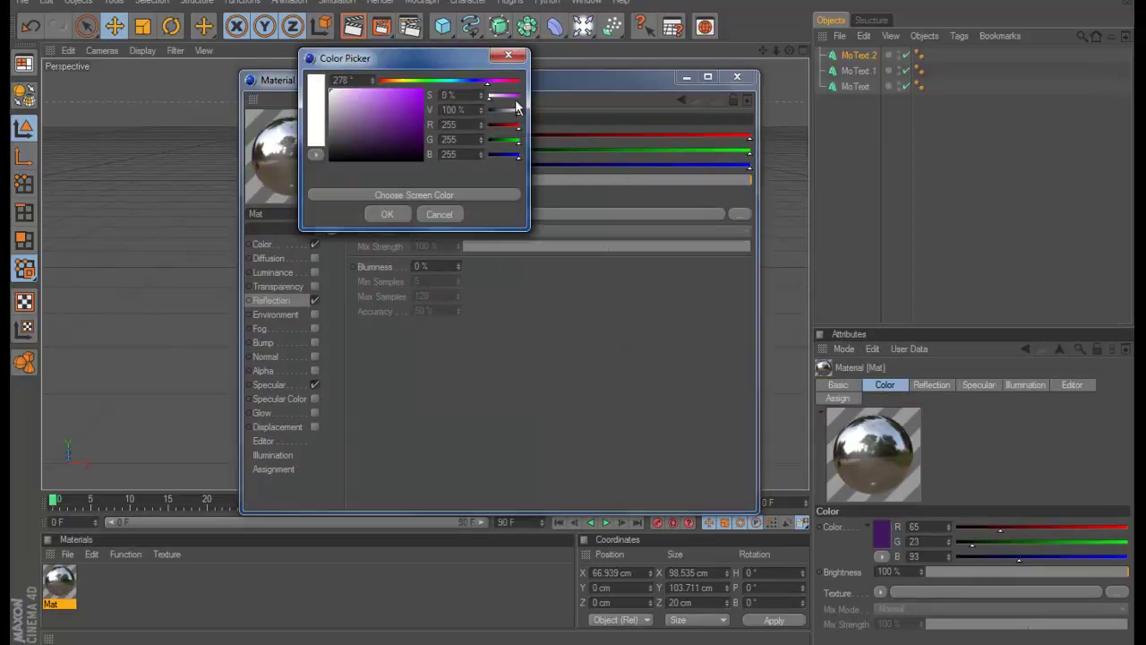
pyautogui.click(387, 214)
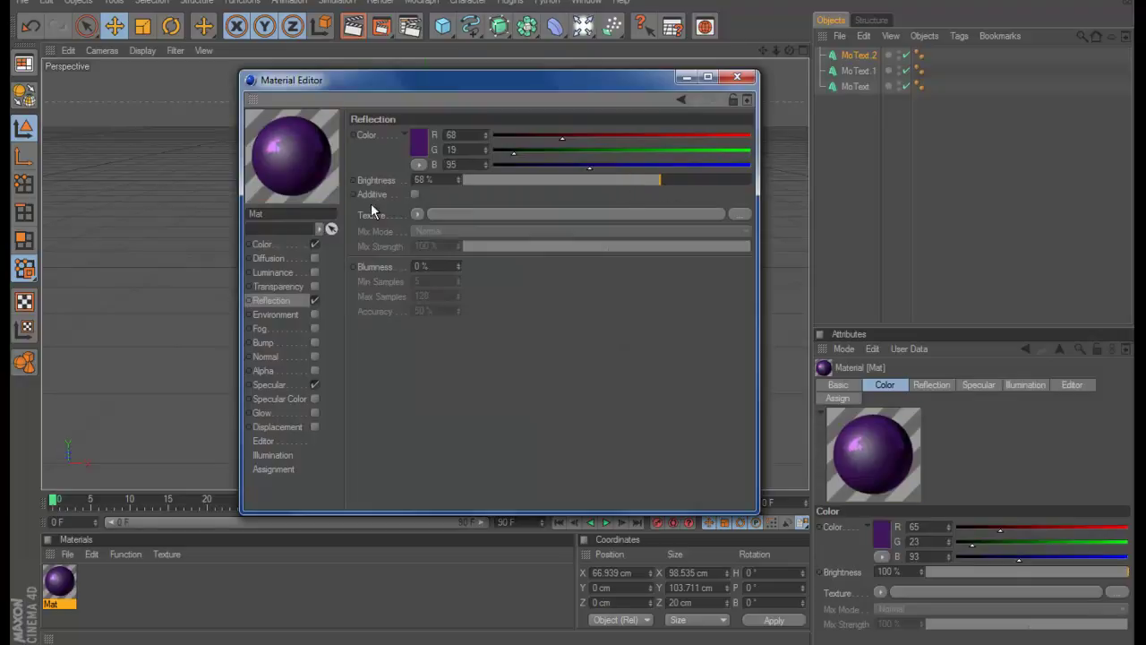
pyautogui.click(737, 77)
# Apply the purple material to the H, D and x and render the view.
pyautogui.moveTo(63, 584); pyautogui.dragTo(899, 71)
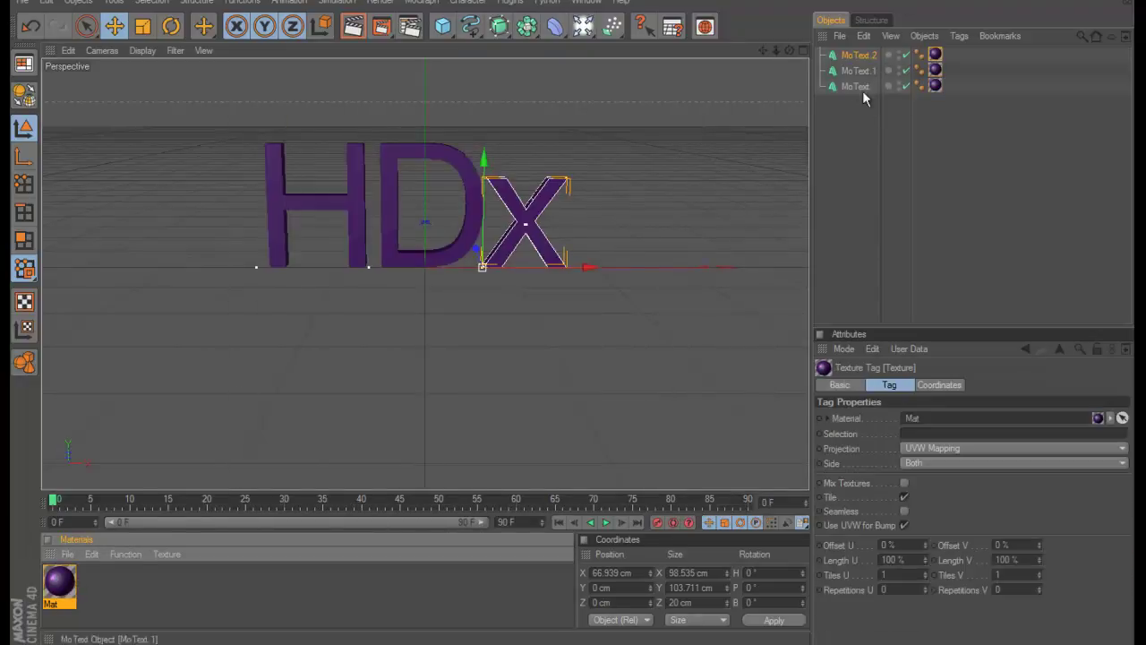
pyautogui.click(879, 266)
pyautogui.hotkey('ctrl', 'r')
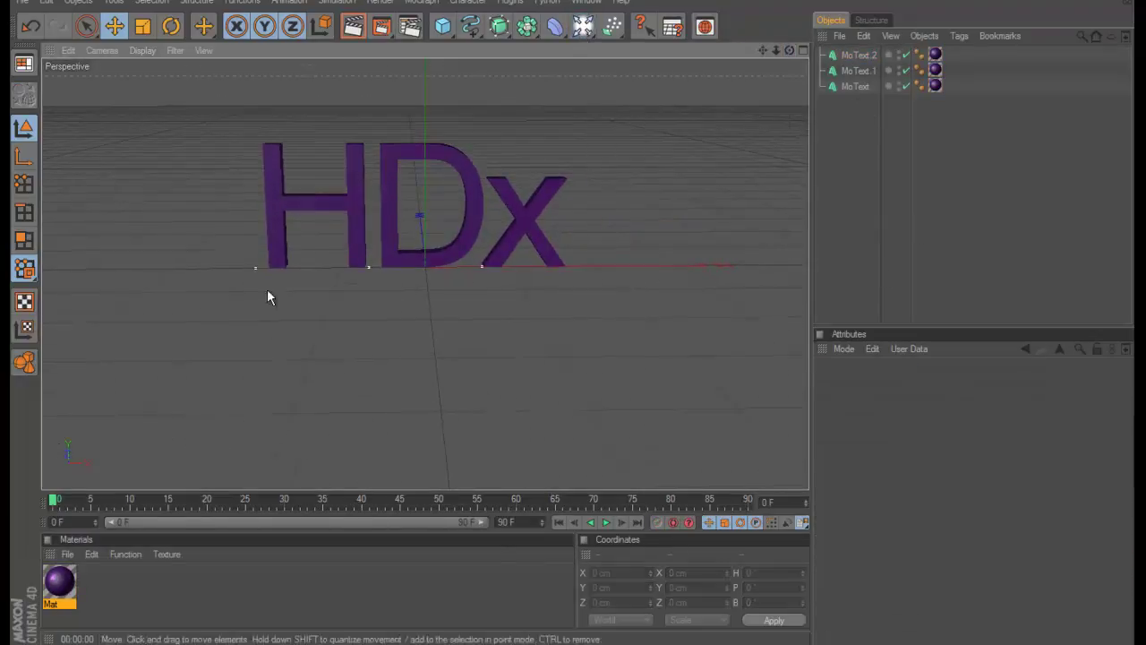
# Enable glow on the purple material with 146% inner strength, 610% outer strength and 38 cm radius, and render the view.
pyautogui.doubleClick(59, 582)
pyautogui.click(314, 412)
pyautogui.moveTo(475, 165); pyautogui.dragTo(477, 172)
pyautogui.moveTo(476, 194); pyautogui.dragTo(477, 186)
pyautogui.click(737, 76)
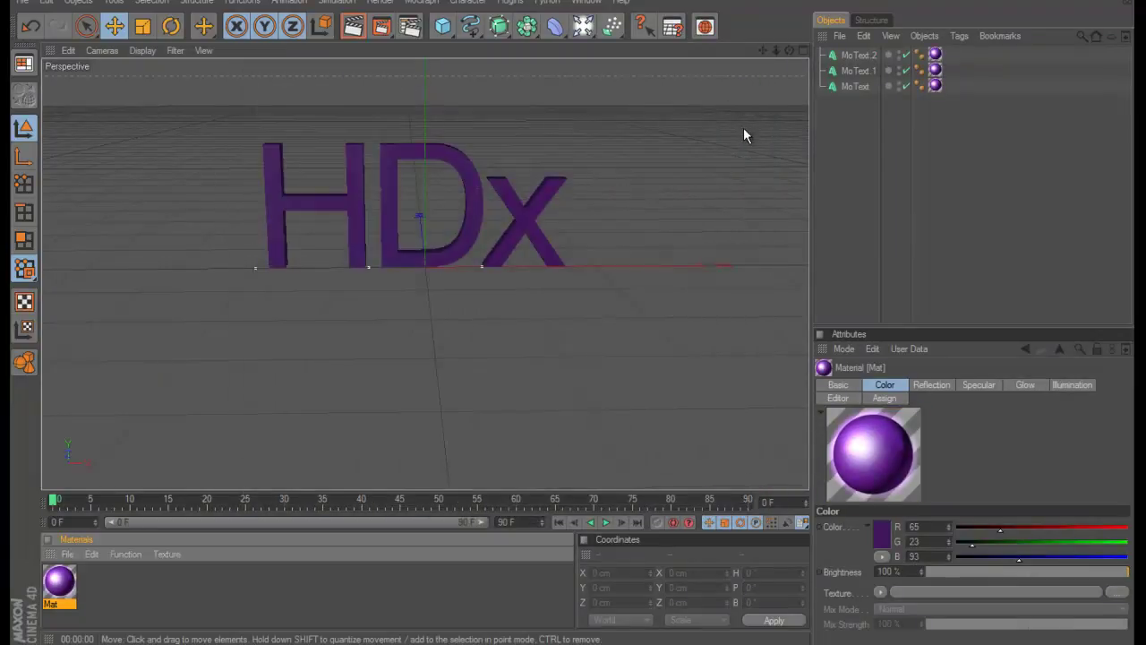
pyautogui.hotkey('ctrl', 'r')
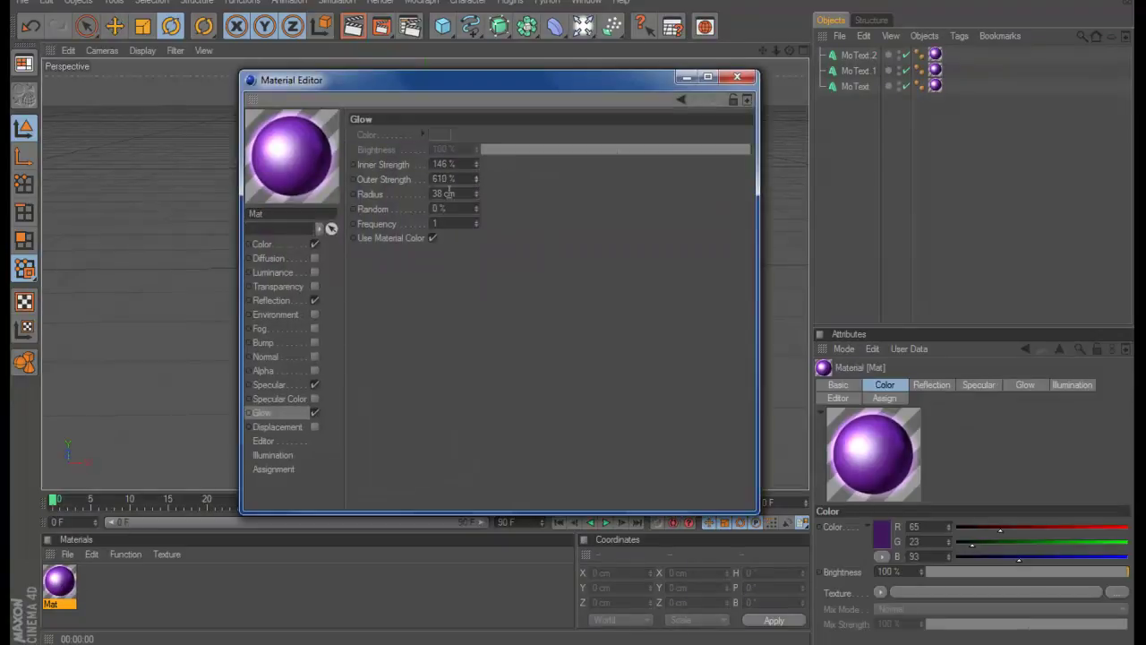
# Reduce the inner strength of the purple material's glow and render the view to check it.
pyautogui.moveTo(476, 165); pyautogui.dragTo(476, 174)
pyautogui.click(135, 584)
pyautogui.hotkey('ctrl', 'r')
pyautogui.click(737, 76)
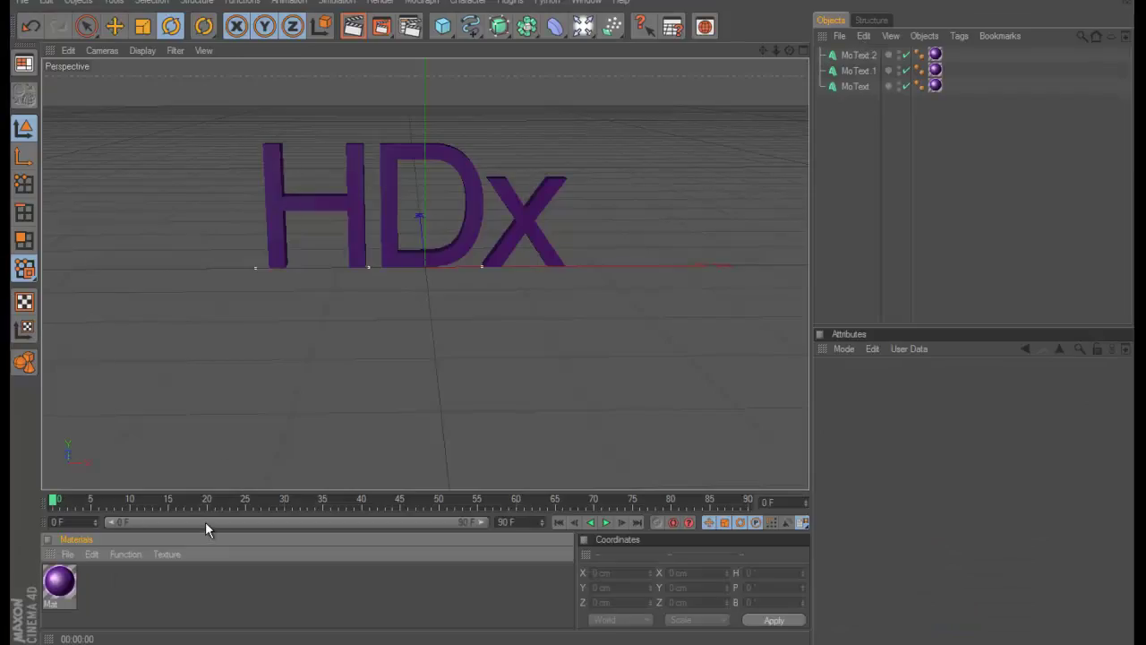
pyautogui.hotkey('ctrl', 'r')
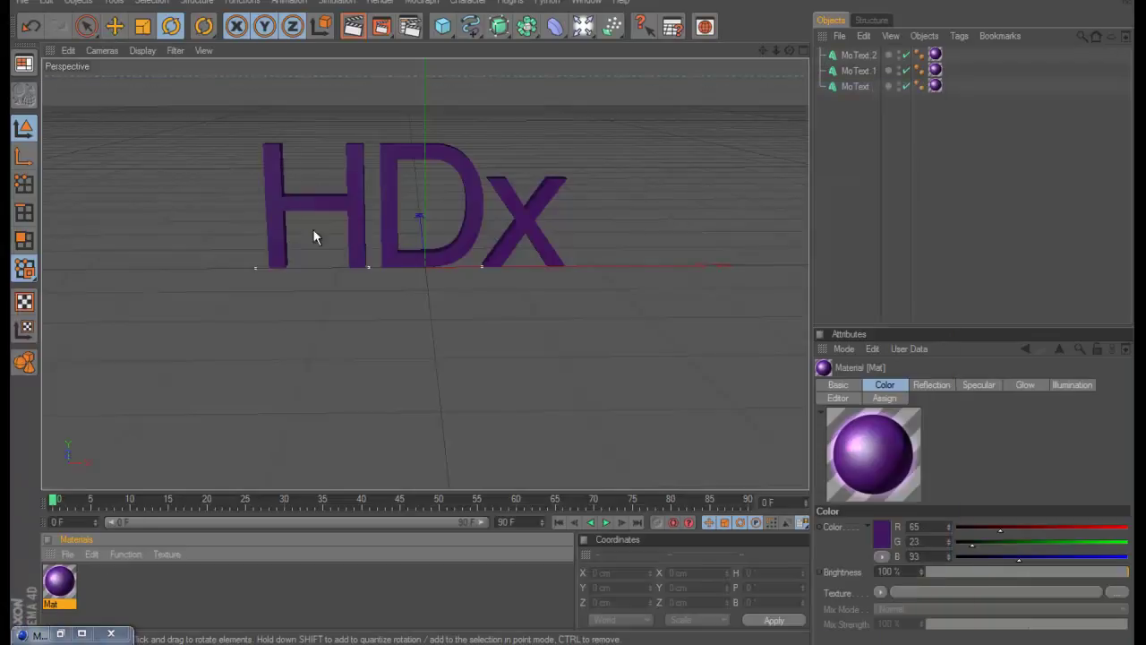
pyautogui.click(270, 348)
pyautogui.hotkey('ctrl', 'r')
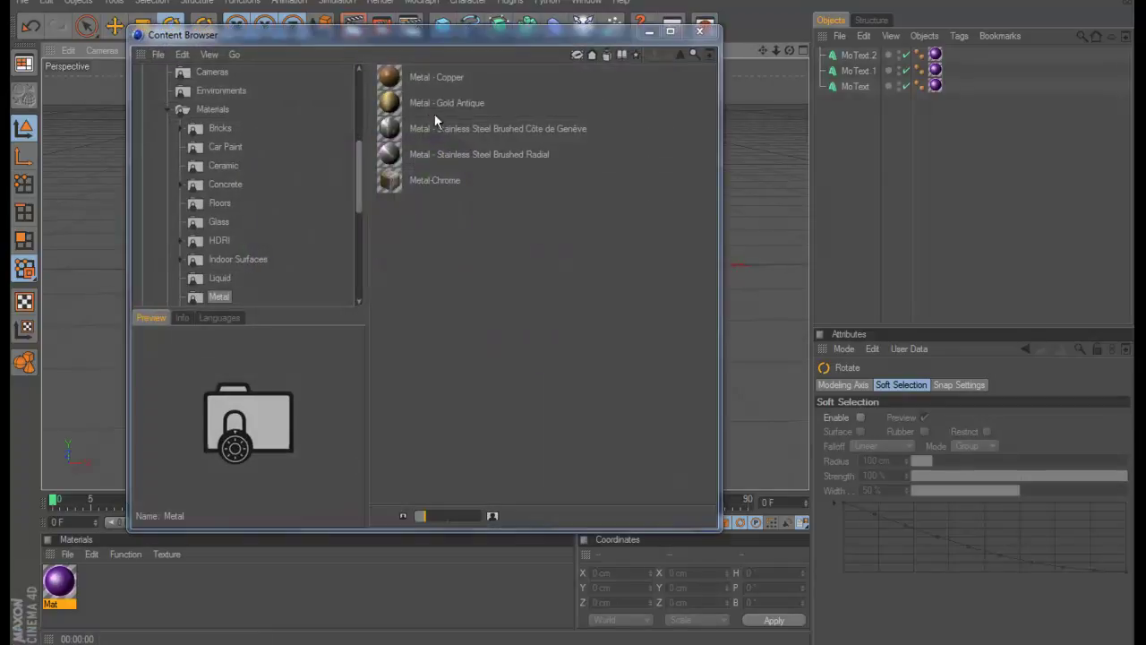
# Browse the preset materials and load Glass-Simple-Blue-light from the Glass folder.
pyautogui.click(439, 180)
pyautogui.click(219, 278)
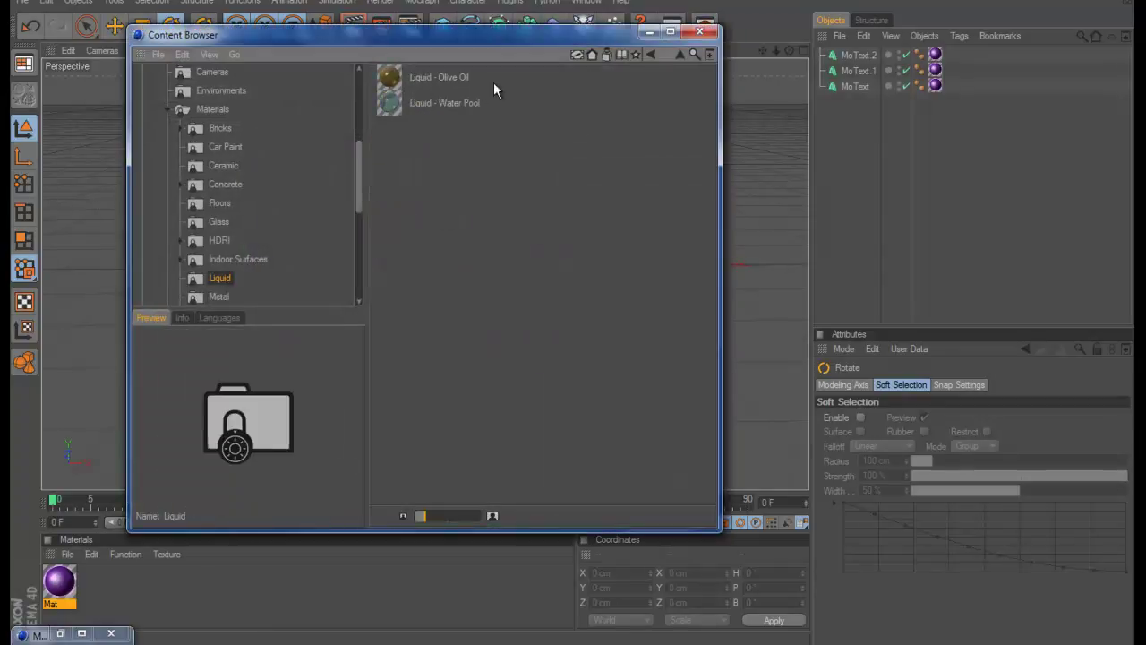
pyautogui.click(226, 259)
pyautogui.click(224, 186)
pyautogui.click(221, 222)
pyautogui.click(418, 155)
pyautogui.click(421, 129)
pyautogui.doubleClick(421, 154)
pyautogui.click(700, 33)
# Apply the glass material to all three letters, delete their purple texture tags and render the view.
pyautogui.moveTo(61, 583); pyautogui.dragTo(389, 204)
pyautogui.moveTo(61, 582); pyautogui.dragTo(304, 201)
pyautogui.moveTo(61, 582); pyautogui.dragTo(522, 211)
pyautogui.click(936, 86)
pyautogui.keyDown('shift'); pyautogui.click(936, 70); pyautogui.keyUp('shift')
pyautogui.keyDown('shift'); pyautogui.click(936, 55); pyautogui.keyUp('shift')
pyautogui.press('Delete')
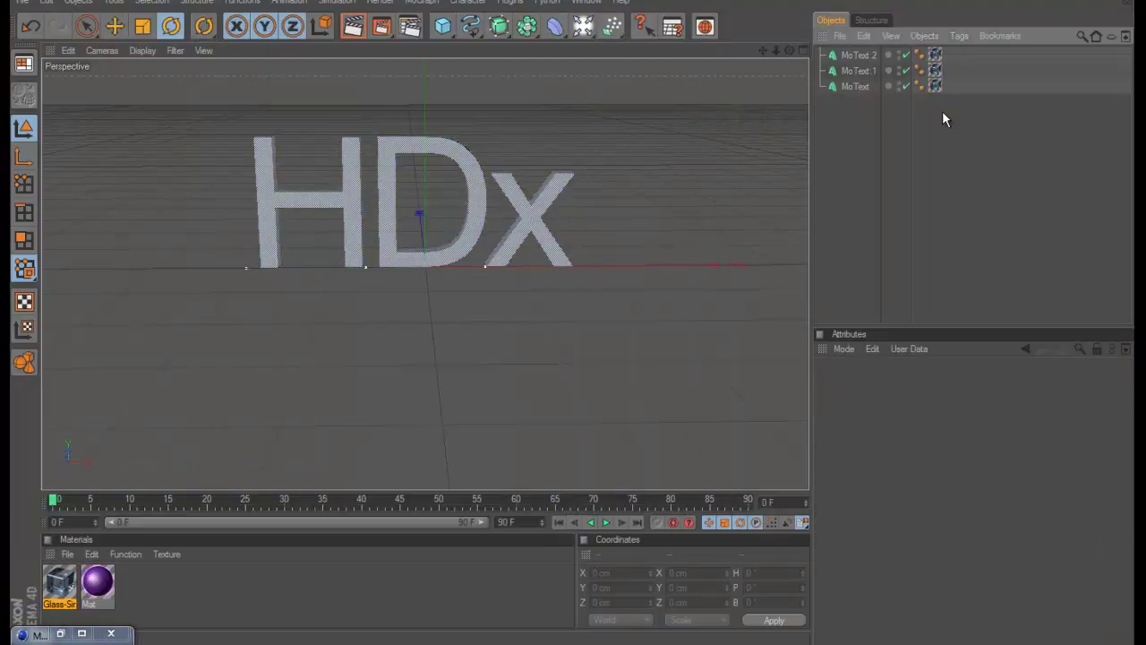
pyautogui.hotkey('ctrl', 'r')
# Reapply the purple material to the letters with its tags ordered before the glass tags, and render the view.
pyautogui.moveTo(98, 582); pyautogui.dragTo(268, 212)
pyautogui.moveTo(97, 580); pyautogui.dragTo(876, 53)
pyautogui.click(954, 90)
pyautogui.moveTo(952, 71); pyautogui.dragTo(934, 55)
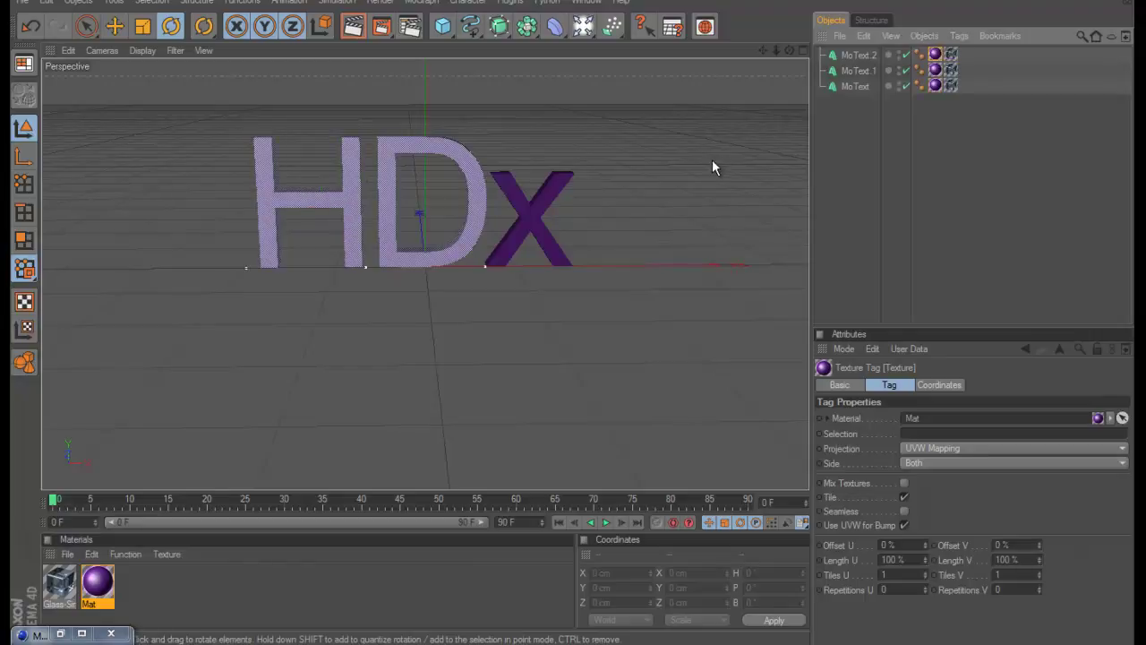
pyautogui.click(981, 162)
pyautogui.hotkey('ctrl', 'r')
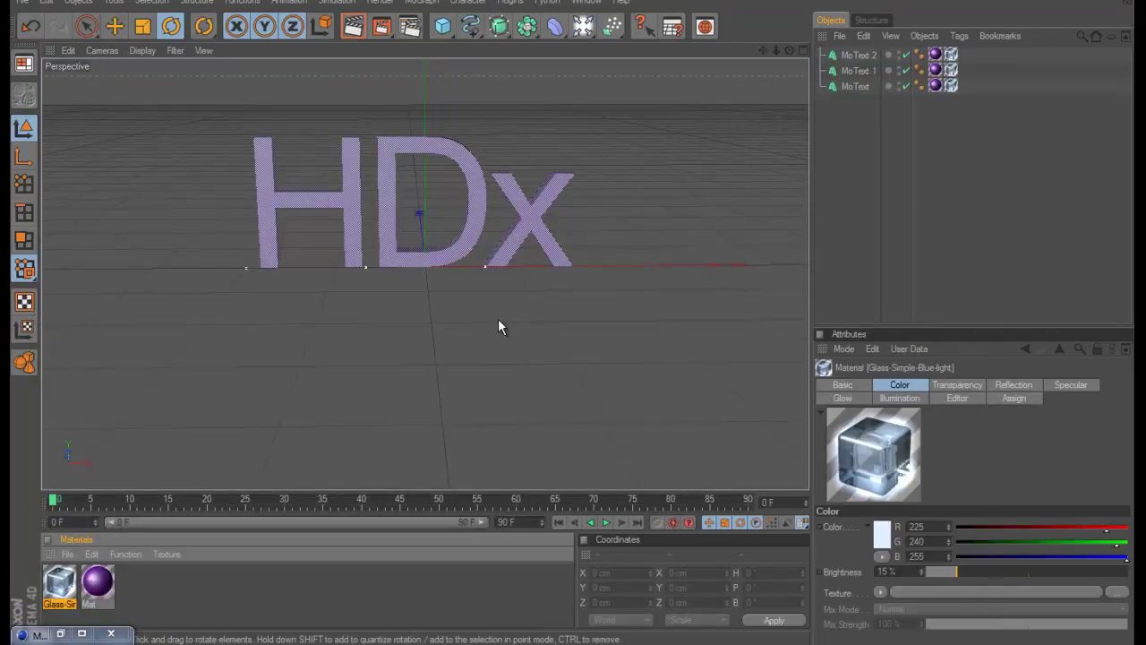
pyautogui.hotkey('ctrl', 'r')
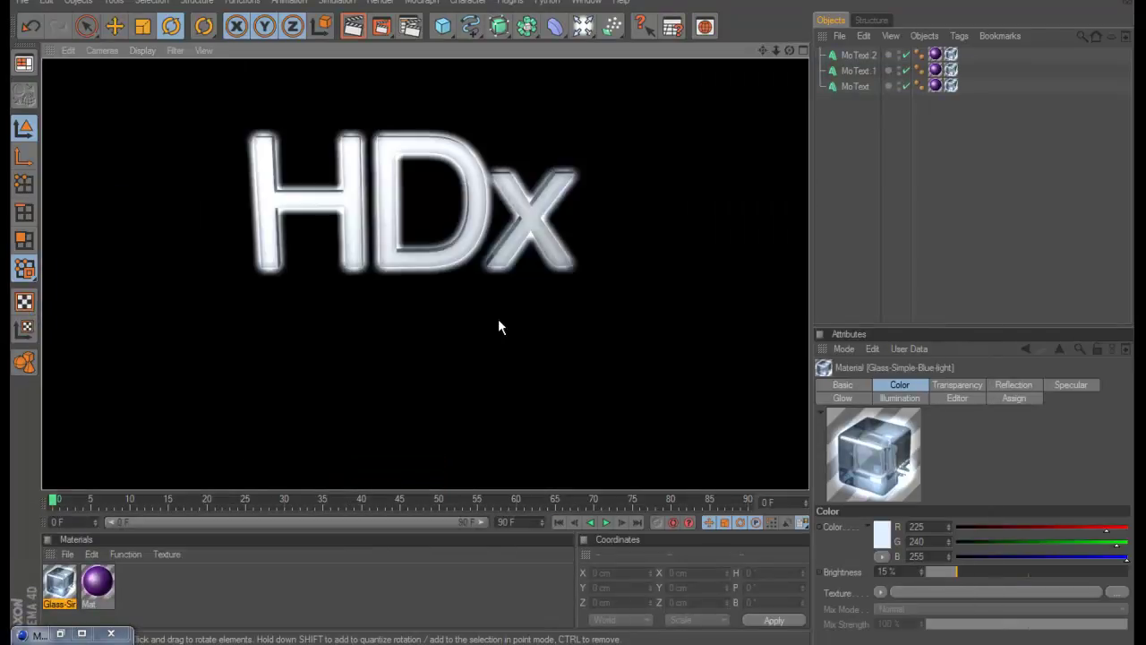
# Change the font of the x from Arial to a serif typeface.
pyautogui.click(22, 5)
pyautogui.scroll(3, 579, 311)
pyautogui.moveTo(763, 50); pyautogui.dragTo(763, 108)
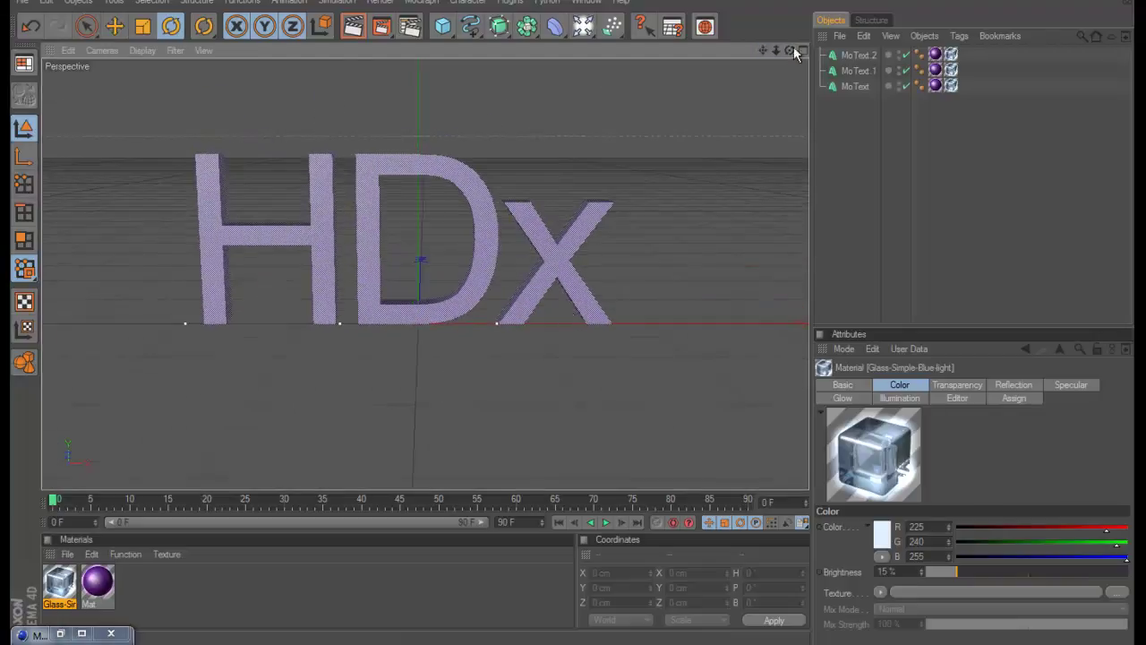
pyautogui.click(859, 56)
pyautogui.click(996, 510)
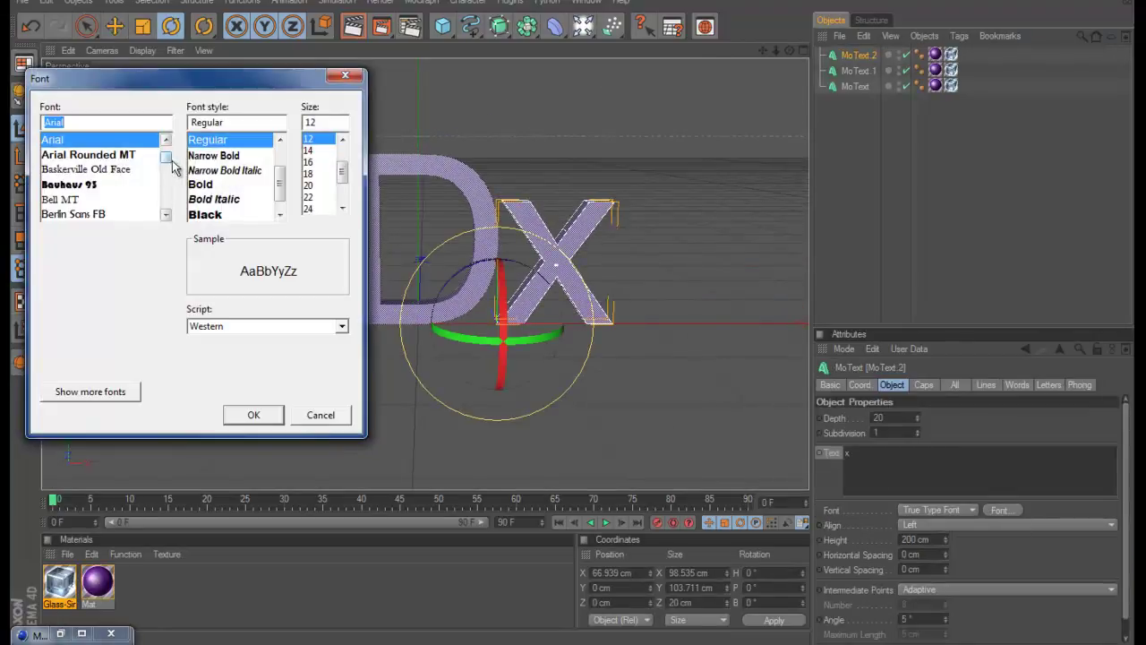
pyautogui.moveTo(165, 152); pyautogui.dragTo(165, 186)
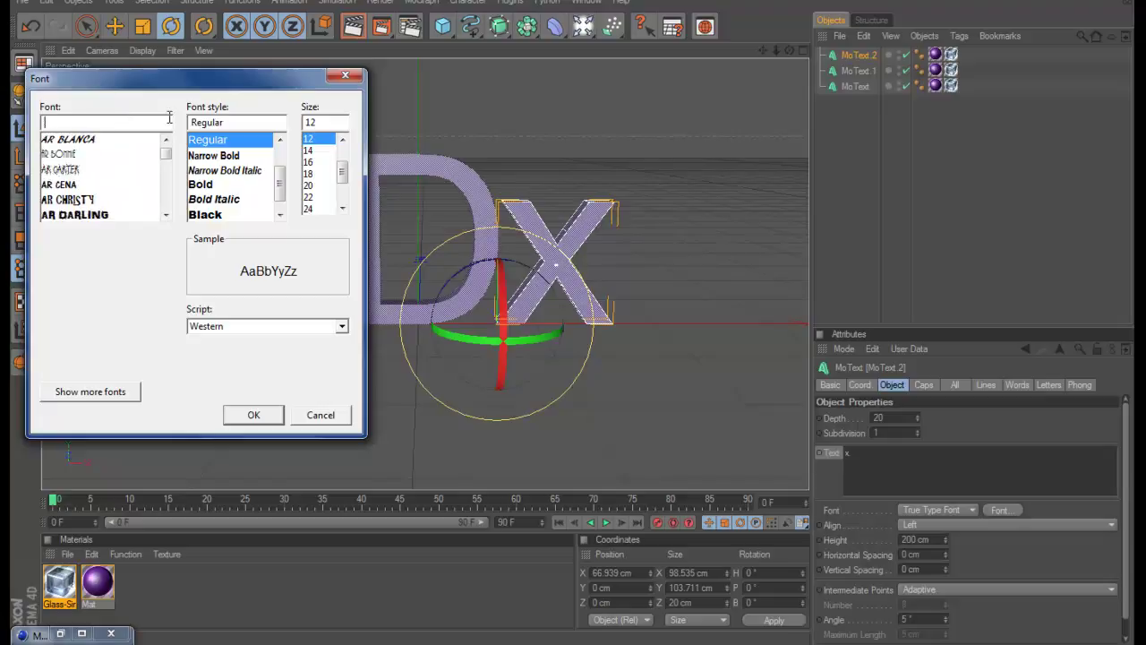
pyautogui.click(165, 215)
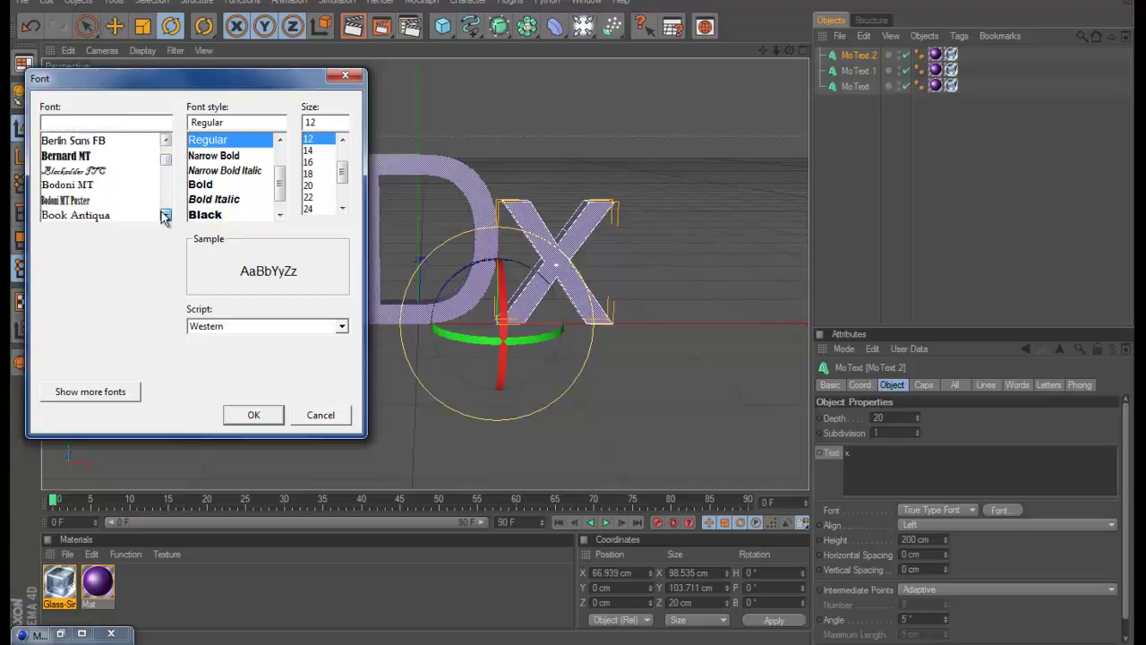
pyautogui.click(109, 156)
pyautogui.click(254, 414)
# Change the font of the D to the same serif typeface as the x.
pyautogui.click(859, 71)
pyautogui.click(996, 511)
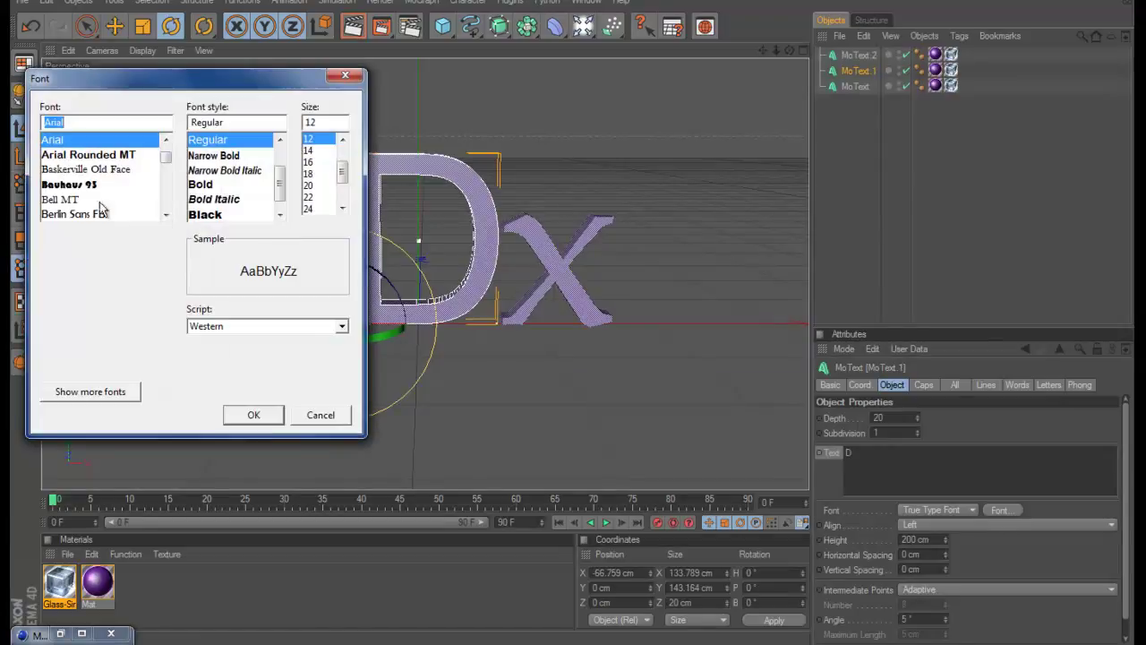
pyautogui.click(167, 217)
pyautogui.click(107, 179)
pyautogui.click(253, 415)
# Change the font of the H to the same serif typeface as the other letters.
pyautogui.click(856, 87)
pyautogui.click(1000, 509)
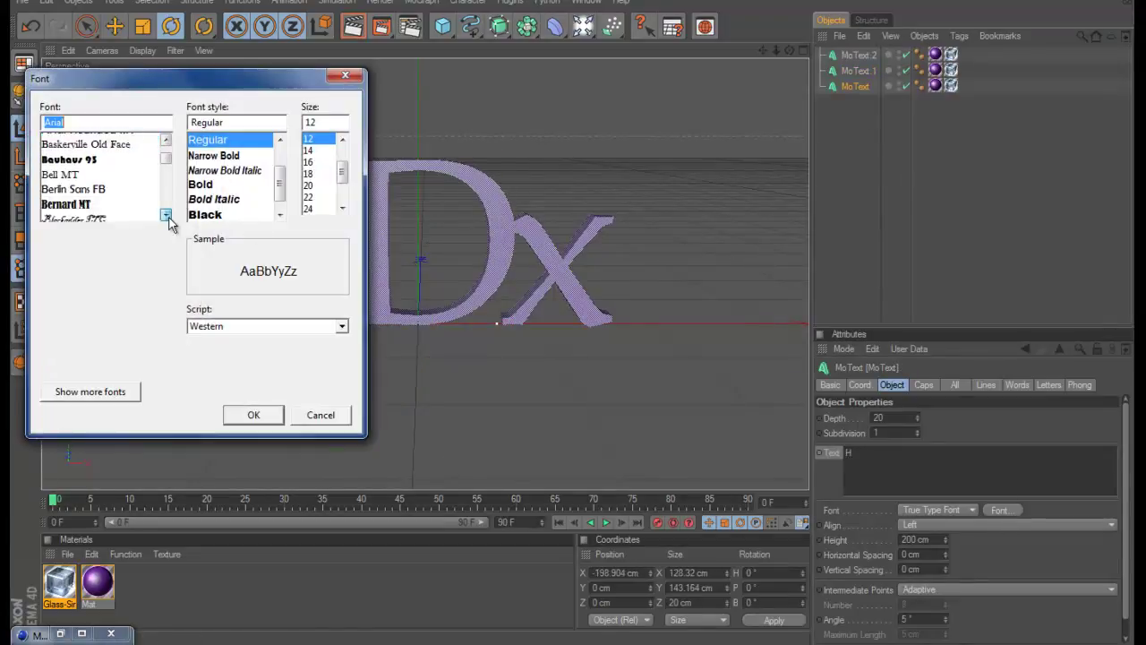
pyautogui.scroll(-2, 90, 198)
pyautogui.click(90, 256)
pyautogui.click(231, 414)
# Tilt the H to a bank angle of about -25° and rotate the D slightly.
pyautogui.moveTo(246, 309); pyautogui.dragTo(204, 260)
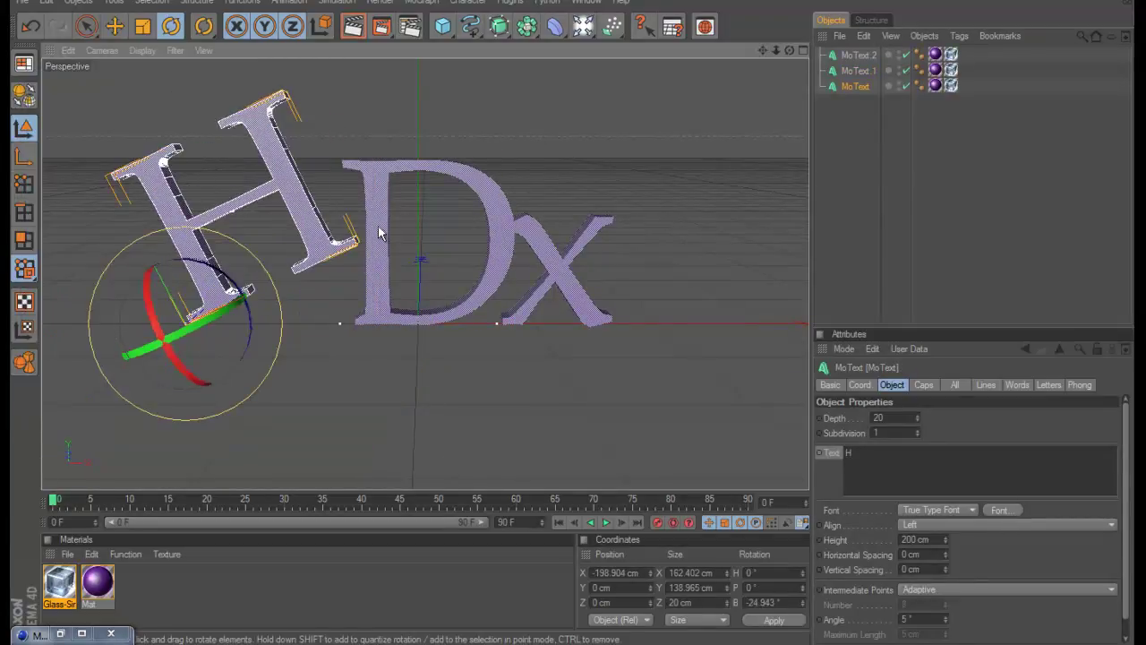
pyautogui.click(382, 233)
pyautogui.moveTo(333, 306); pyautogui.dragTo(337, 335)
# Undo a trial heading rotation of the x and tilt it to a bank angle of about 32° instead.
pyautogui.click(560, 282)
pyautogui.moveTo(549, 337); pyautogui.dragTo(552, 335)
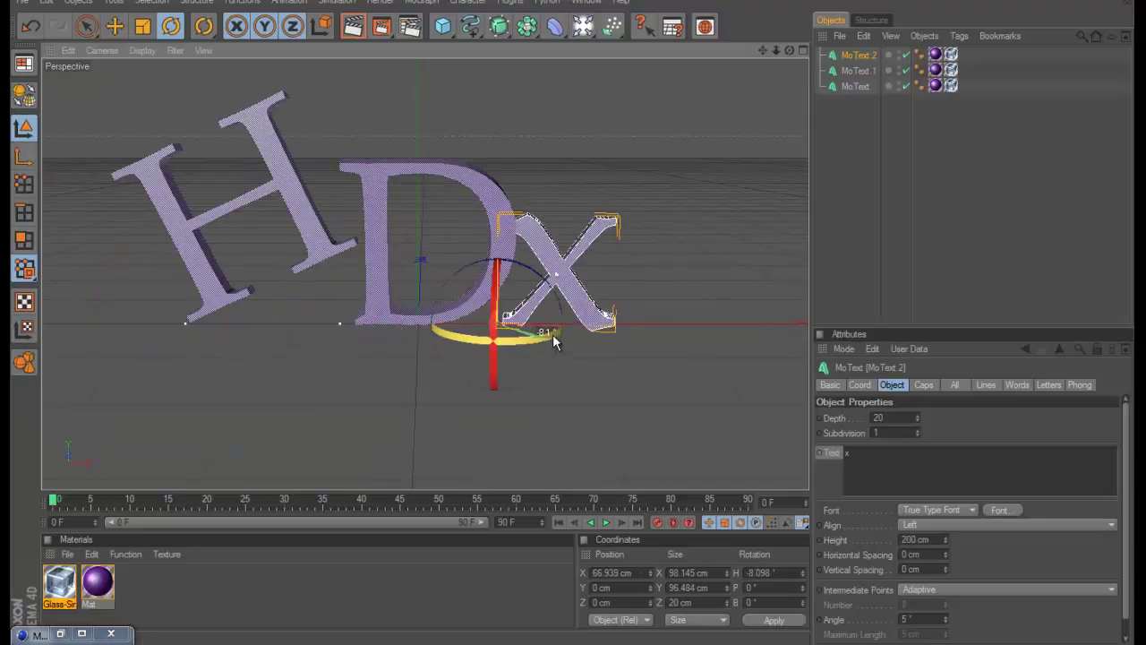
pyautogui.hotkey('ctrl', 'z')
pyautogui.moveTo(549, 288); pyautogui.dragTo(567, 317)
# Move the tilted H down and along X so that it overlaps the edge of the D.
pyautogui.click(114, 27)
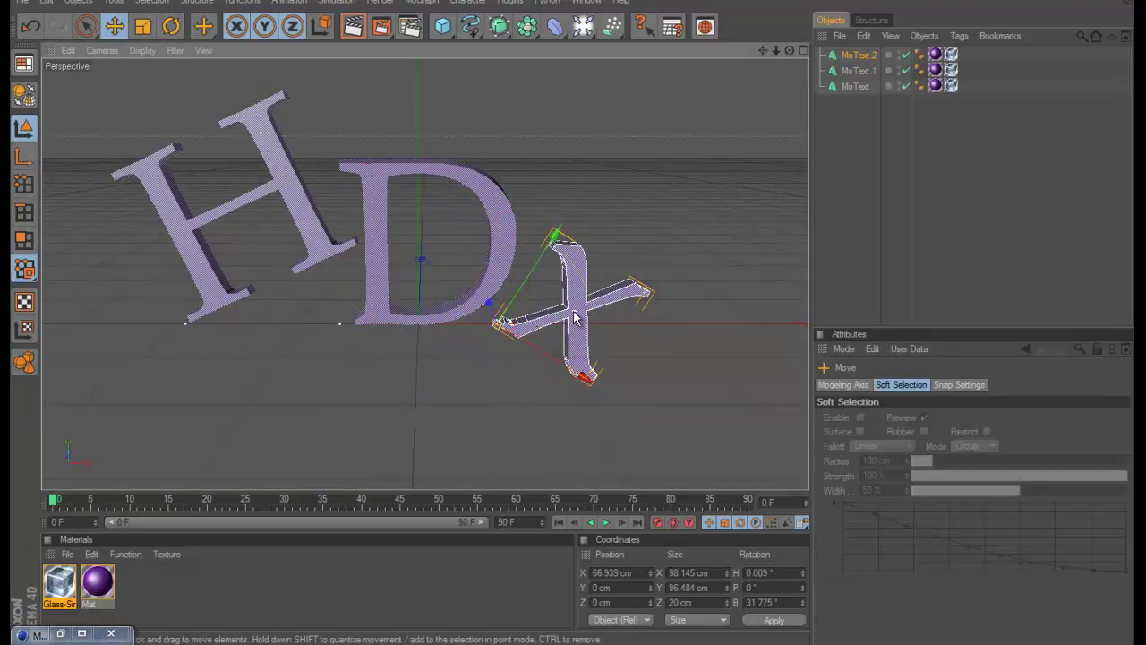
pyautogui.click(165, 195)
pyautogui.moveTo(134, 229); pyautogui.dragTo(154, 269)
pyautogui.moveTo(303, 323)
pyautogui.mouseDown()
pyautogui.moveTo(345, 305)
pyautogui.moveTo(315, 318)
pyautogui.mouseUp()
pyautogui.moveTo(284, 329); pyautogui.dragTo(427, 324)
# Move the H and D down and toward the x, and shift the x slightly so that it overlaps the D.
pyautogui.click(507, 253)
pyautogui.moveTo(376, 269); pyautogui.dragTo(376, 293)
pyautogui.click(574, 309)
pyautogui.moveTo(574, 368); pyautogui.dragTo(573, 313)
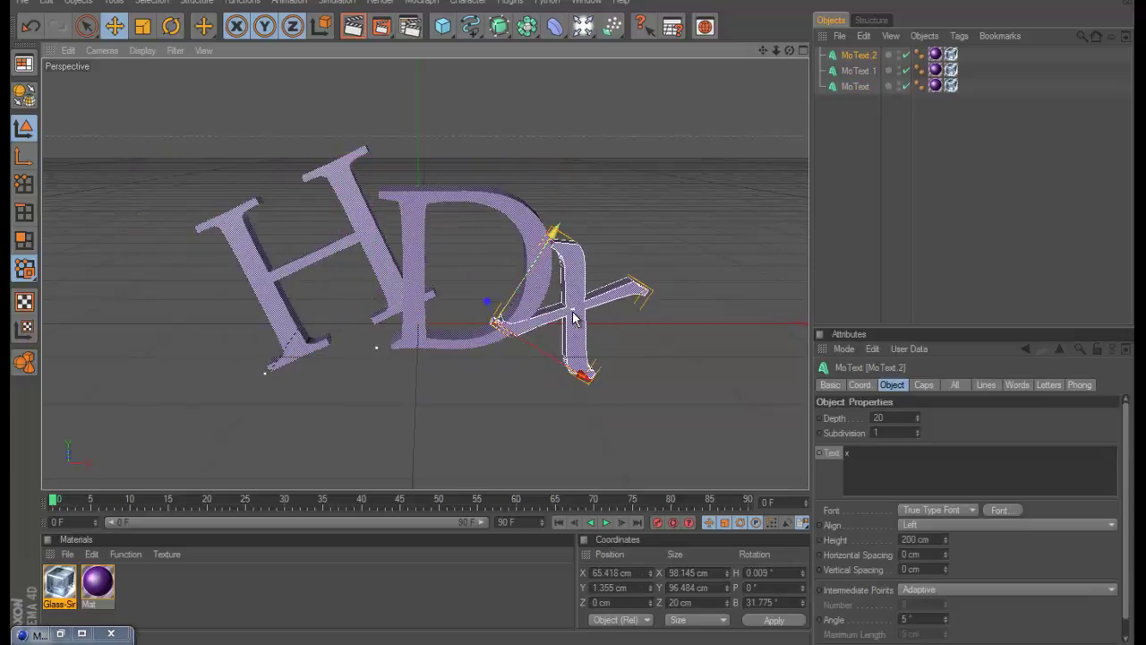
# Render a preview of the HDx title in the viewport, and render it to the picture viewer.
pyautogui.hotkey('ctrl', 'r')
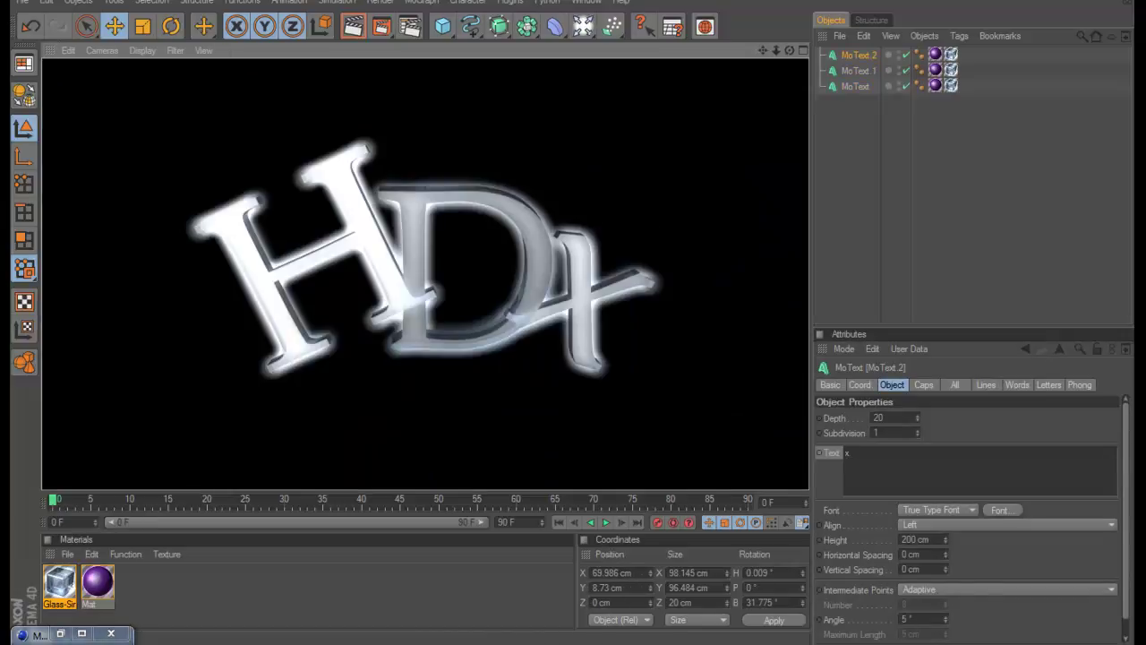
pyautogui.click(180, 107)
pyautogui.click(238, 3)
pyautogui.click(382, 27)
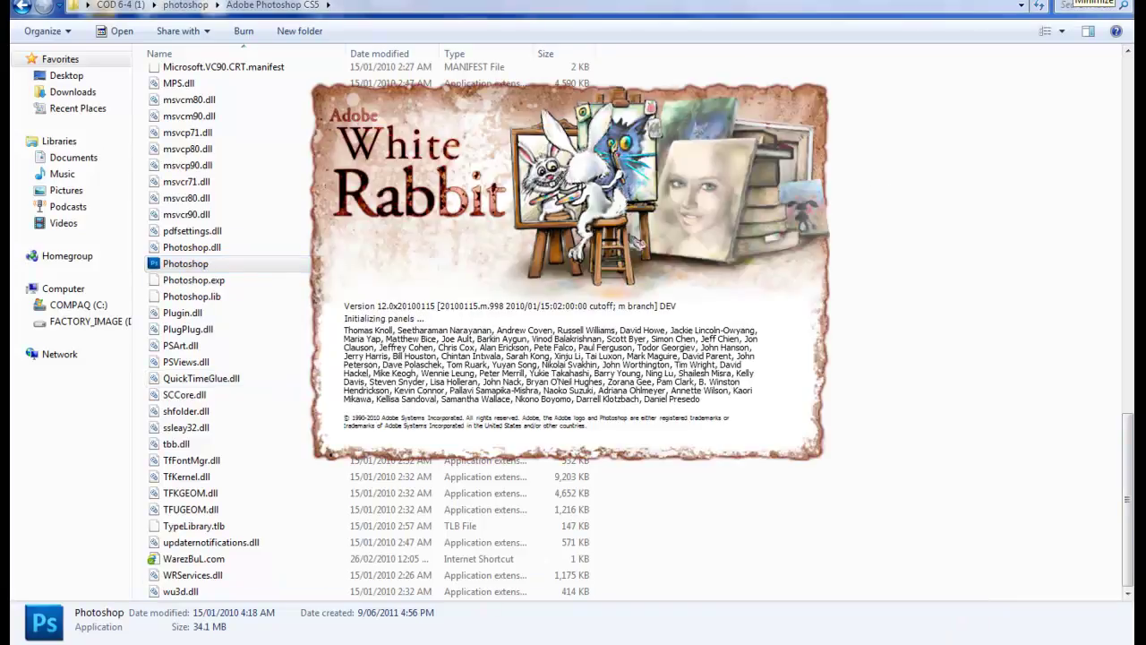
# Switch to Photoshop and create a new document 1281 pixels wide and 720 pixels high with a white background.
pyautogui.hotkey('ctrl', 'n')
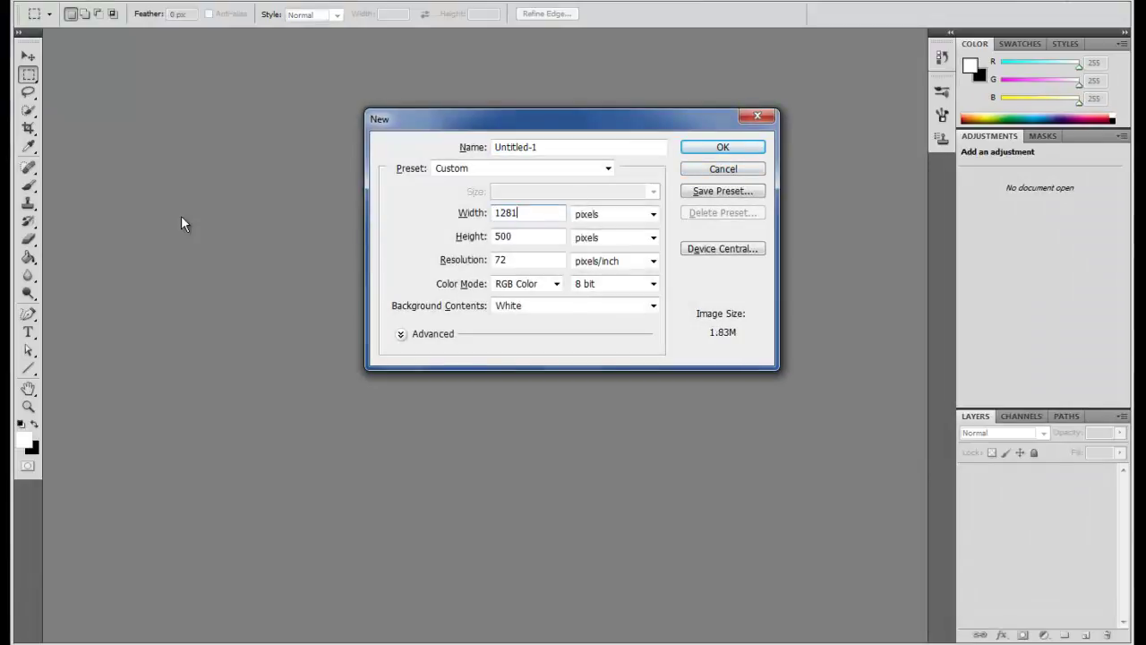
pyautogui.write('720')
pyautogui.press('Tab')
pyautogui.click(729, 147)
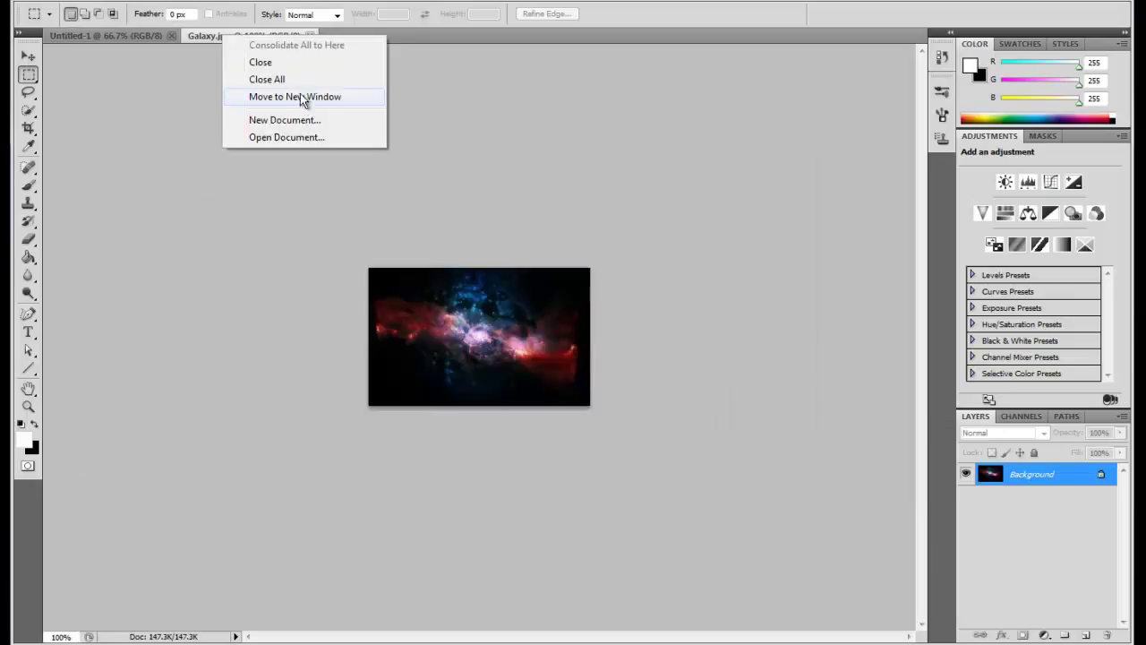
# Float Galaxy.jpg in its own window, copy its image into the new document and close the source file.
pyautogui.click(302, 97)
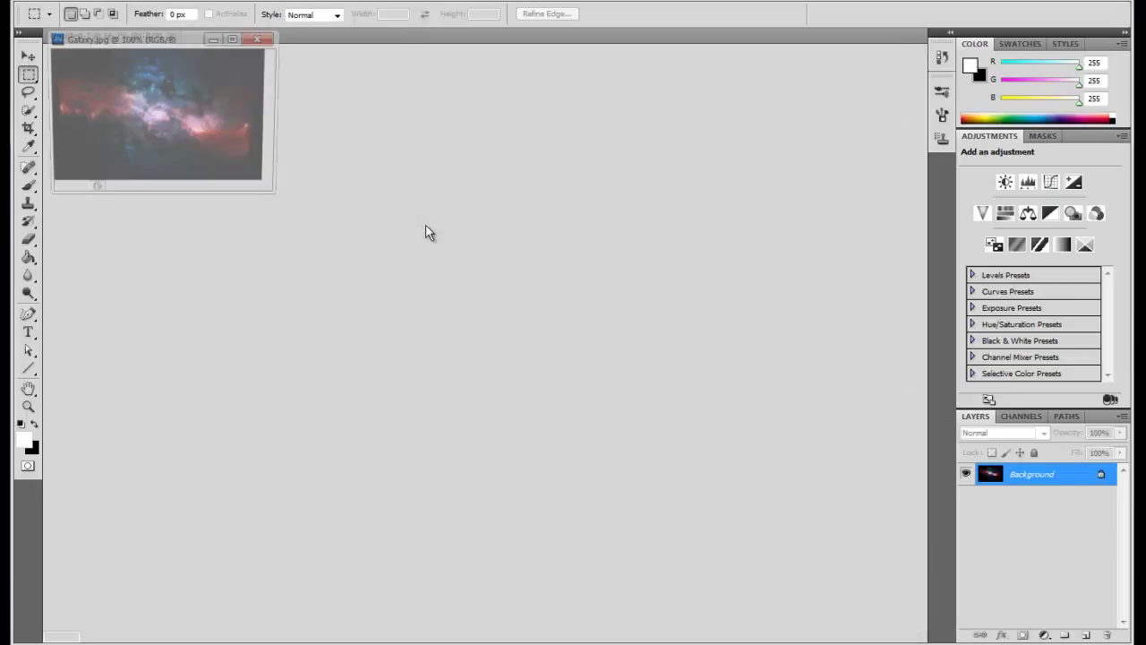
pyautogui.press('v')
pyautogui.moveTo(209, 177); pyautogui.dragTo(390, 358)
pyautogui.click(262, 41)
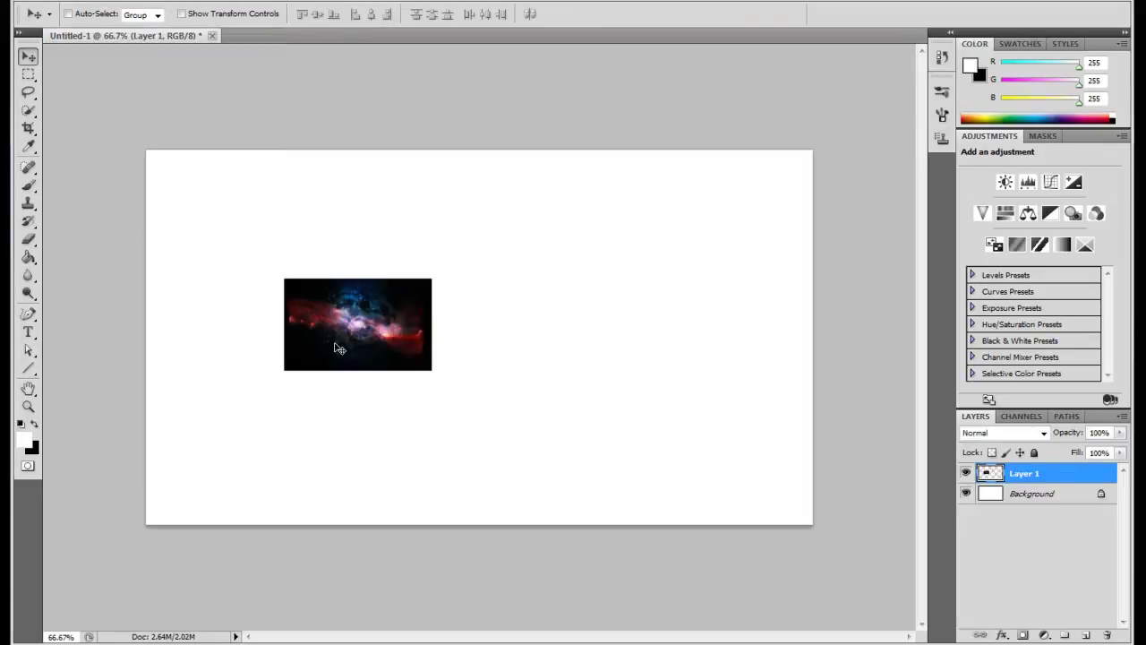
# Scale the galaxy layer up so that it covers the whole canvas.
pyautogui.hotkey('ctrl', 't')
pyautogui.moveTo(284, 278); pyautogui.dragTo(156, 157)
pyautogui.moveTo(433, 371); pyautogui.dragTo(815, 529)
pyautogui.press('Return')
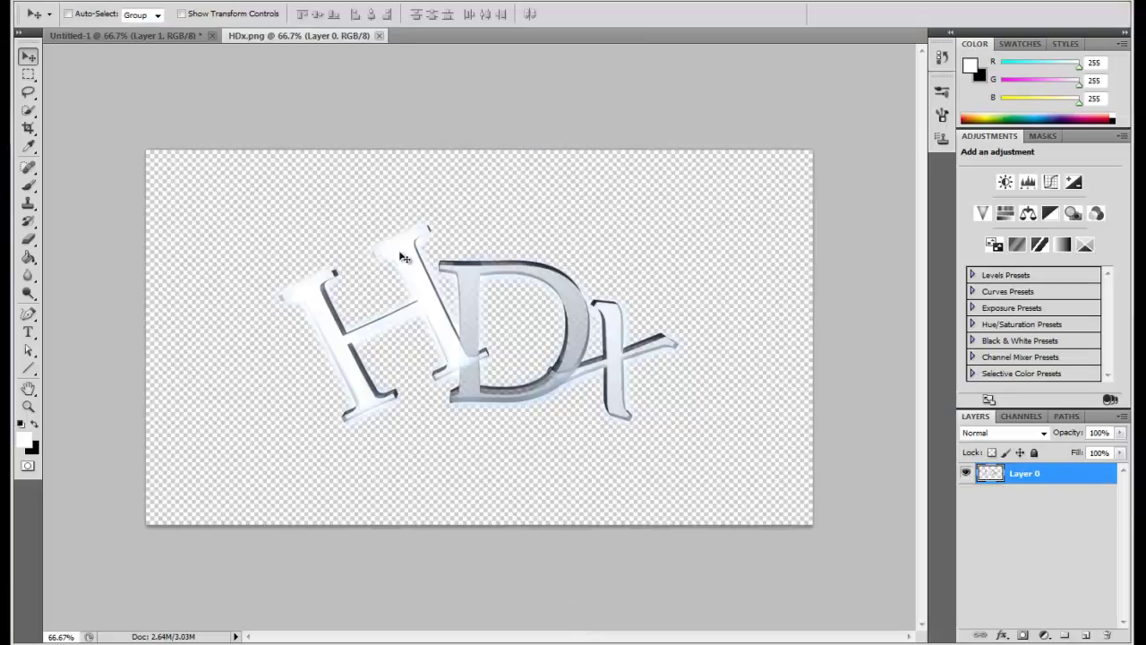
# Copy the HDx.png title into the galaxy document, close its source file and position the title near the centre.
pyautogui.moveTo(284, 39); pyautogui.dragTo(287, 49)
pyautogui.moveTo(338, 242); pyautogui.dragTo(743, 375)
pyautogui.click(711, 39)
pyautogui.moveTo(637, 344); pyautogui.dragTo(397, 318)
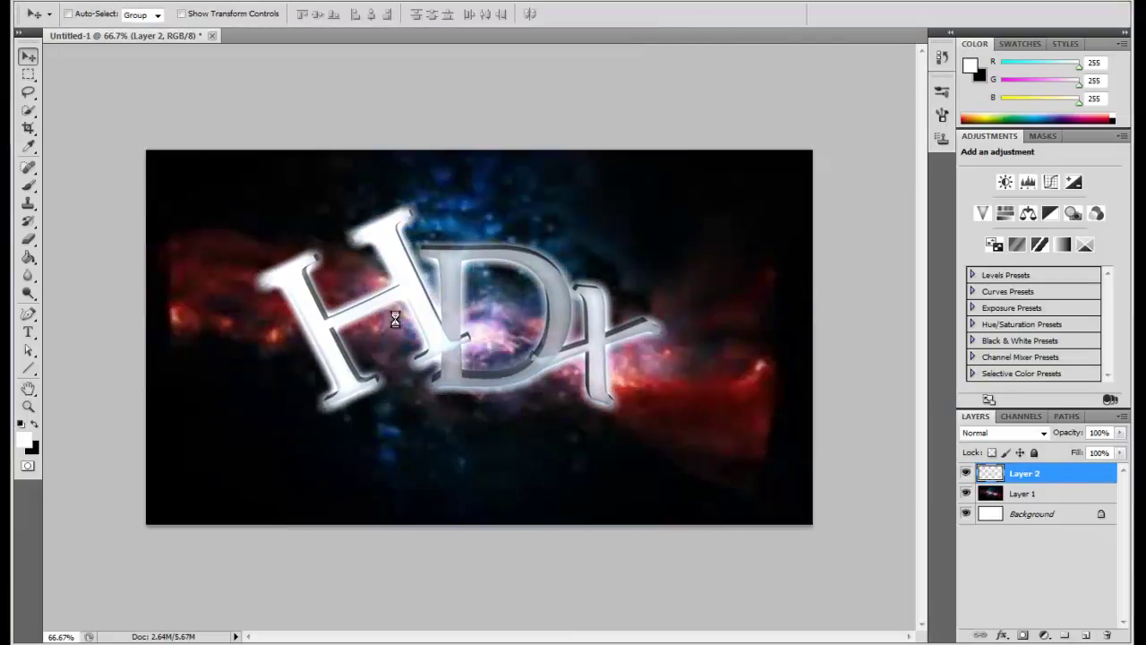
# Choose the 485 px cloud brush and add a new layer directly above the galaxy layer.
pyautogui.click(1003, 540)
pyautogui.click(55, 2)
pyautogui.click(28, 184)
pyautogui.click(90, 14)
pyautogui.moveTo(187, 127); pyautogui.dragTo(189, 198)
pyautogui.scroll(3, 190, 199)
pyautogui.click(1022, 493)
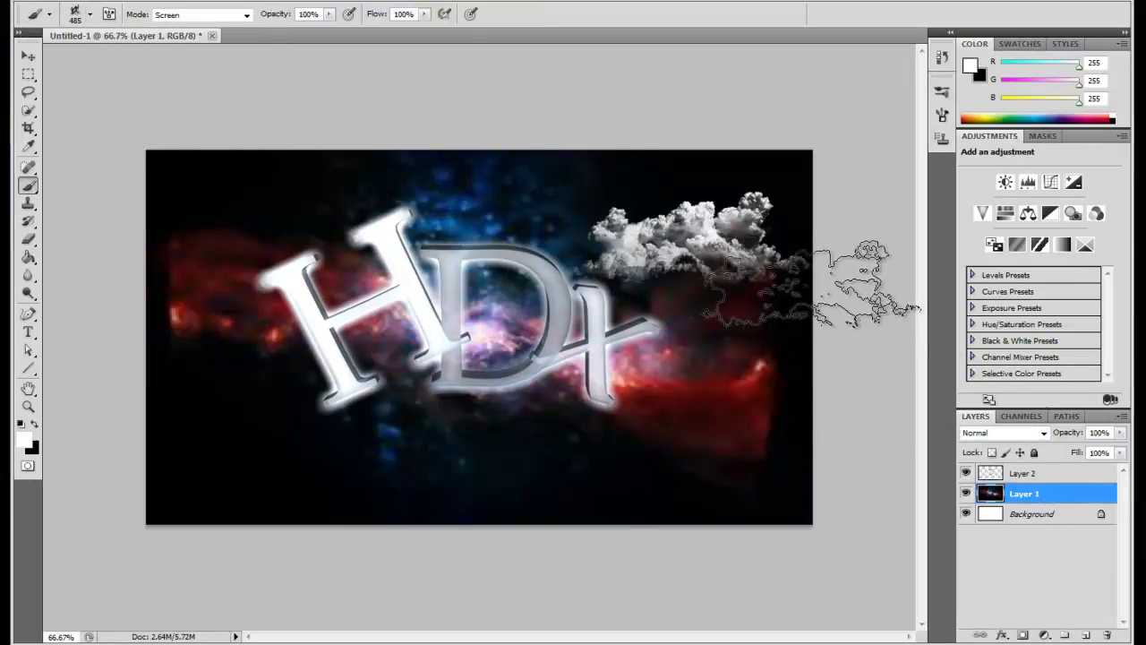
pyautogui.click(1085, 634)
# Stamp white clouds across the canvas behind the title and lower the cloud layer's opacity to about 6%.
pyautogui.click(322, 337)
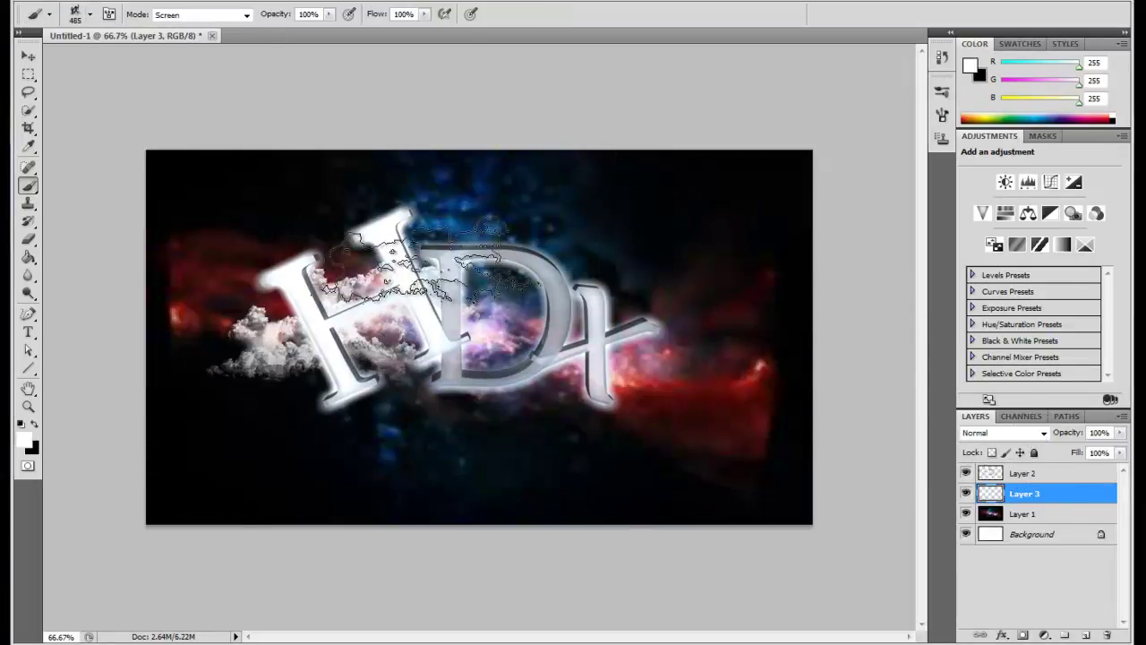
pyautogui.click(386, 267)
pyautogui.click(552, 375)
pyautogui.click(527, 243)
pyautogui.click(619, 263)
pyautogui.click(685, 385)
pyautogui.click(263, 251)
pyautogui.click(260, 332)
pyautogui.moveTo(672, 350)
pyautogui.mouseDown()
pyautogui.moveTo(761, 421)
pyautogui.moveTo(269, 412)
pyautogui.moveTo(224, 466)
pyautogui.mouseUp()
pyautogui.moveTo(1078, 449); pyautogui.dragTo(1032, 445)
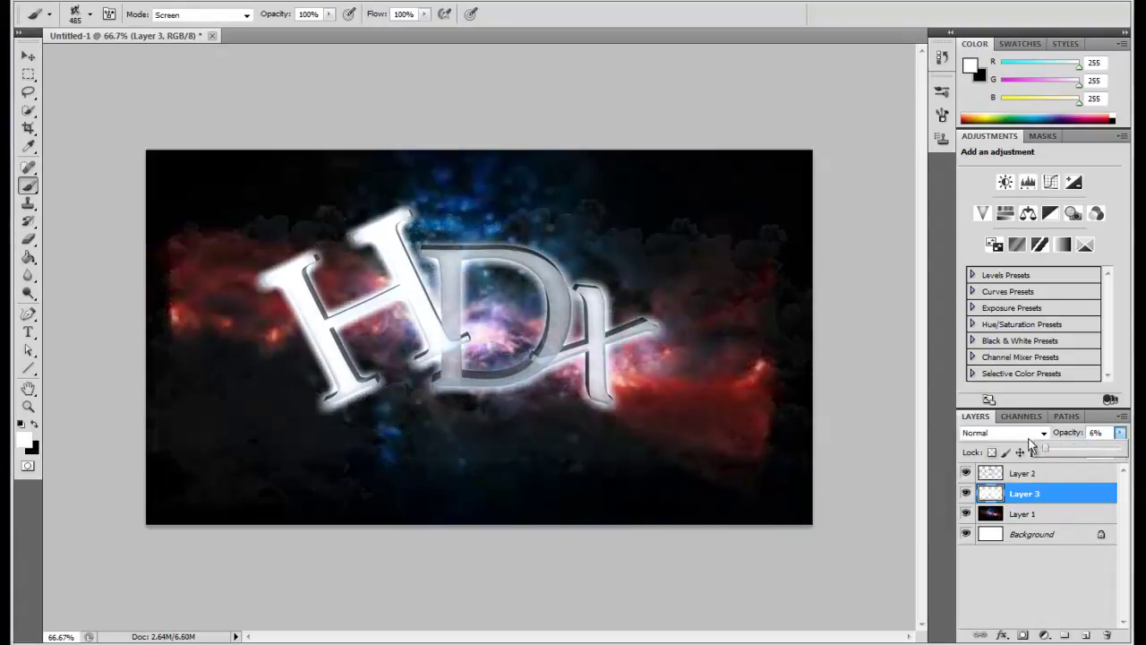
# Stamp a 666 px crescent moon over the right half of the canvas on a new layer above the title.
pyautogui.click(1086, 634)
pyautogui.click(89, 14)
pyautogui.scroll(-5, 183, 174)
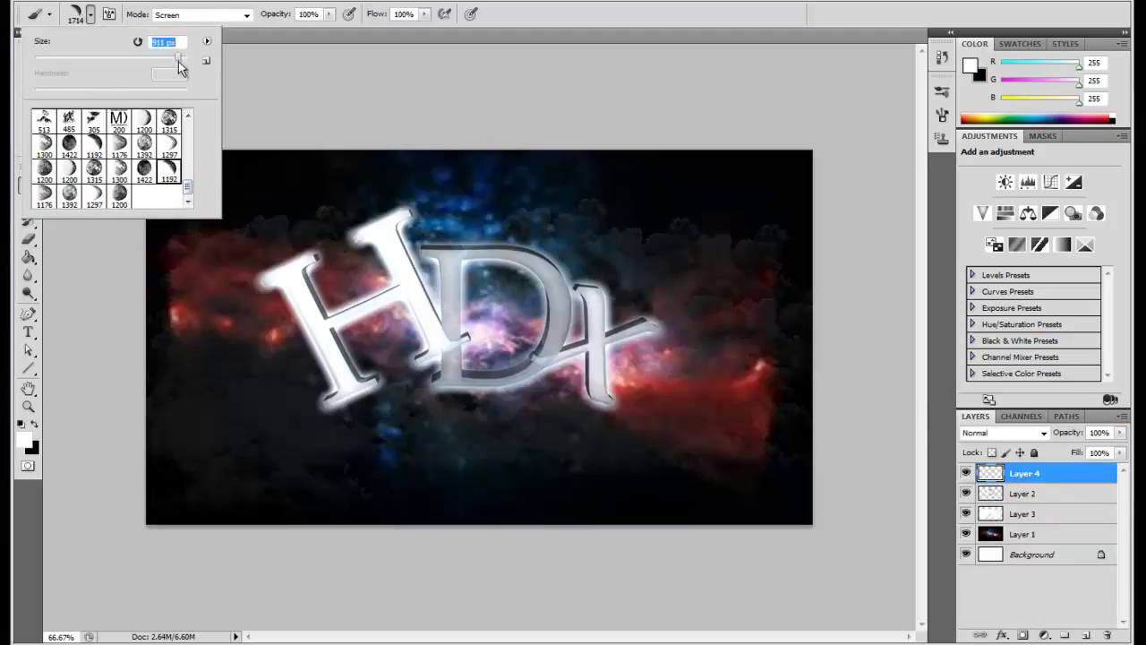
pyautogui.moveTo(179, 62); pyautogui.dragTo(174, 62)
pyautogui.click(651, 319)
pyautogui.hotkey('ctrl', 'z')
pyautogui.click(370, 337)
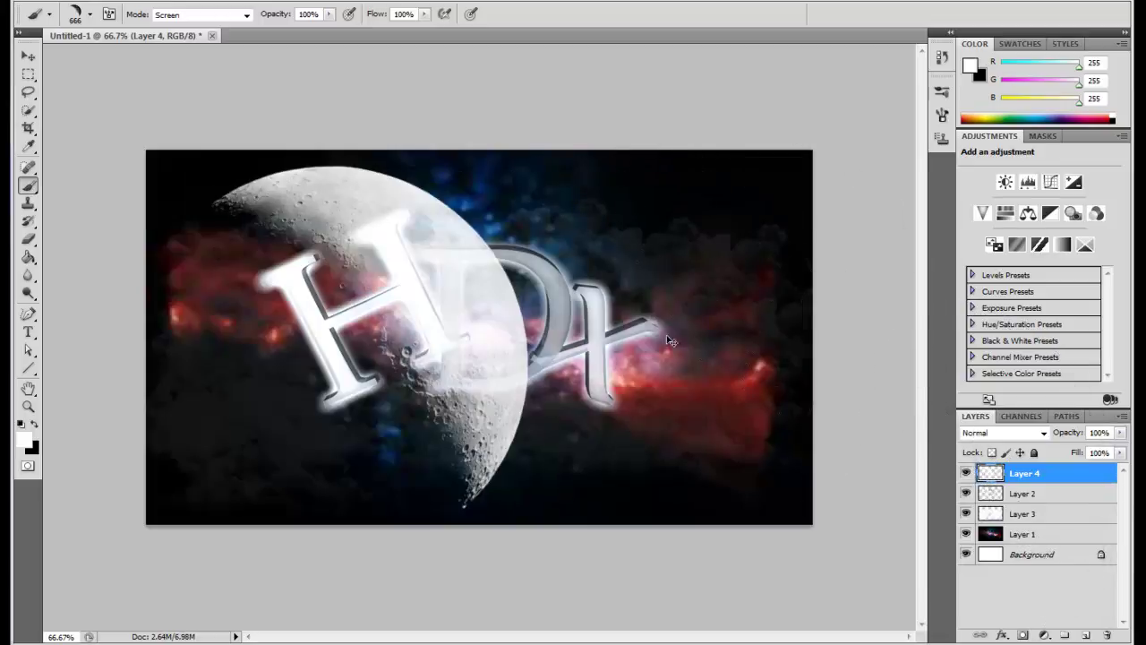
pyautogui.hotkey('ctrl', 'z')
pyautogui.hotkey('ctrl', 'z')
pyautogui.hotkey('ctrl', 'z')
pyautogui.click(651, 312)
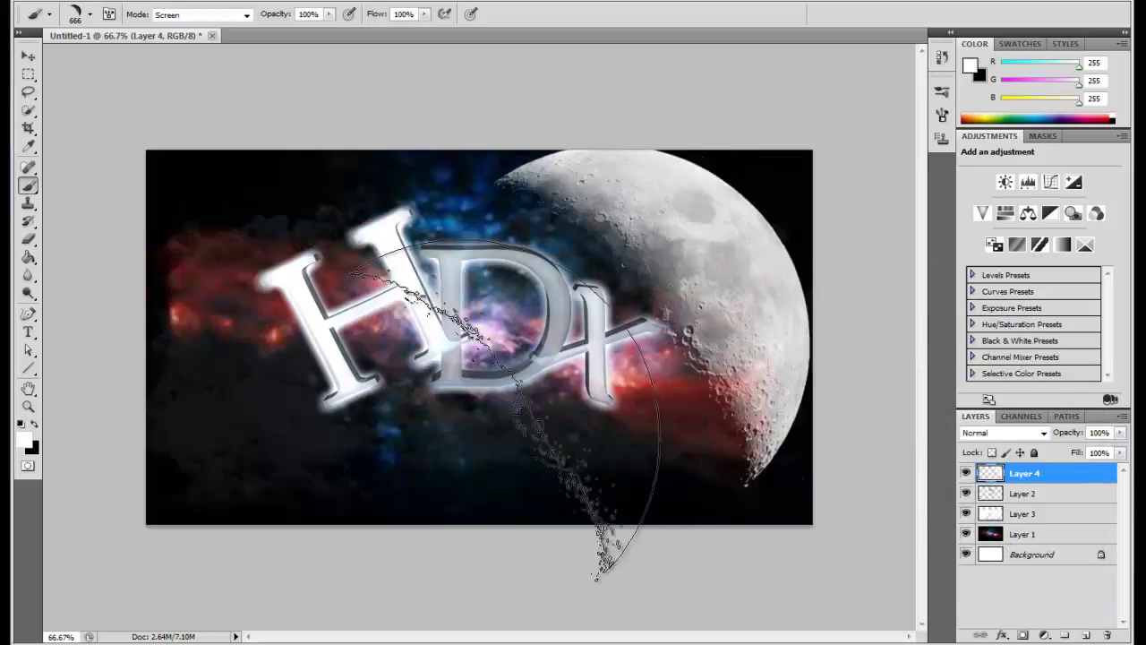
# Duplicate the moon layer, rotate the copy 180° and place it on the left side of the canvas.
pyautogui.rightClick(1022, 469)
pyautogui.click(1034, 152)
pyautogui.press('Return')
pyautogui.click(85, 0)
pyautogui.moveTo(183, 292)
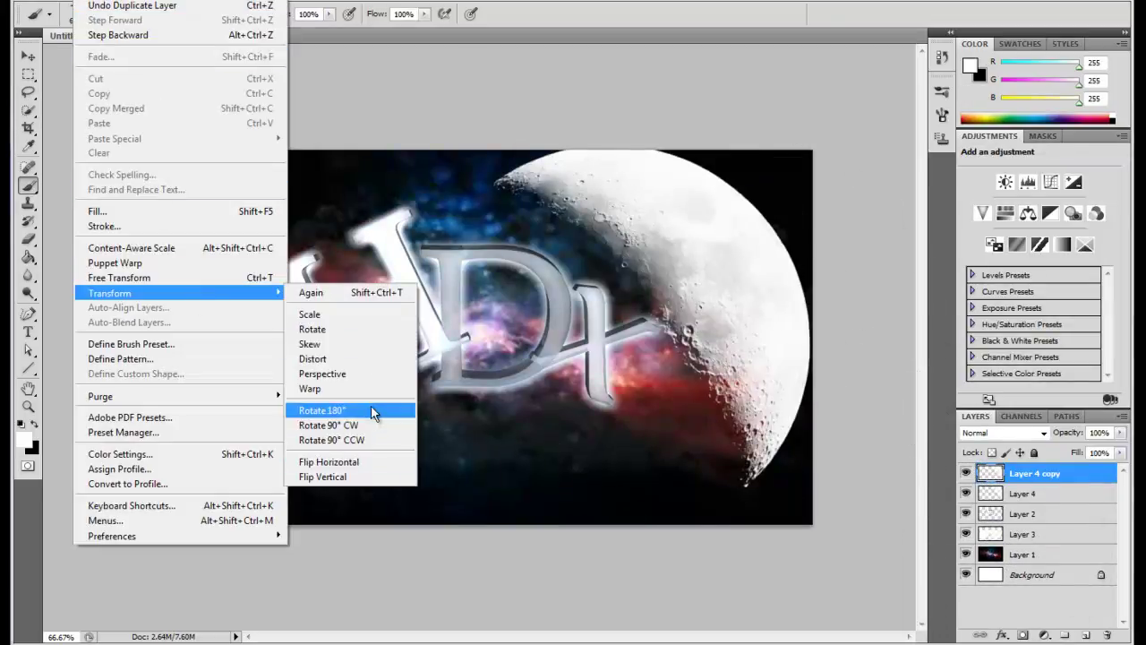
pyautogui.click(323, 410)
pyautogui.press('v')
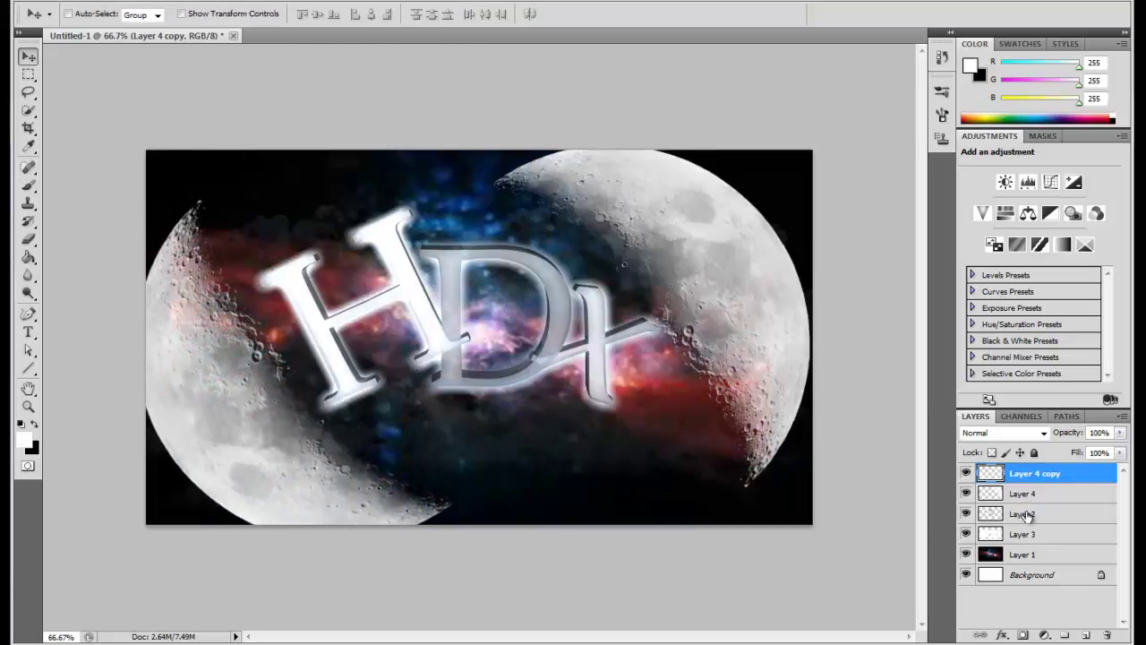
# Rotate the original moon slightly clockwise and delete the copied moon layer.
pyautogui.click(1024, 493)
pyautogui.hotkey('alt', 'e')
pyautogui.moveTo(224, 291)
pyautogui.click(322, 331)
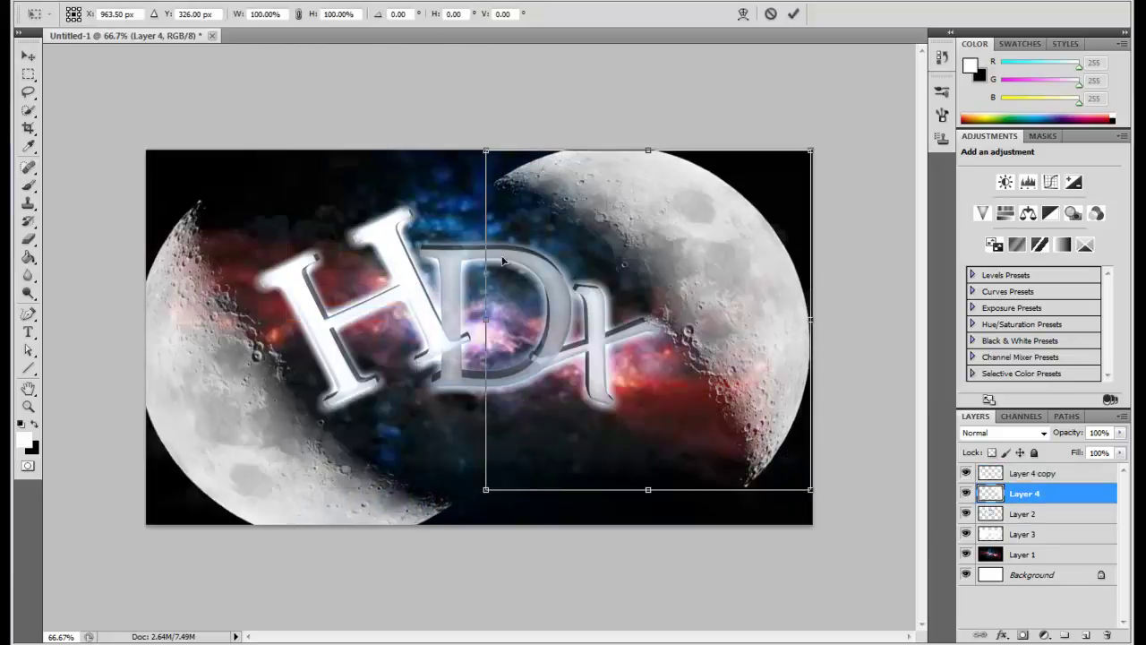
pyautogui.click(106, 1)
pyautogui.press('Escape')
pyautogui.press('Escape')
pyautogui.click(85, 1)
pyautogui.click(233, 280)
pyautogui.moveTo(468, 134); pyautogui.dragTo(516, 127)
pyautogui.press('Return')
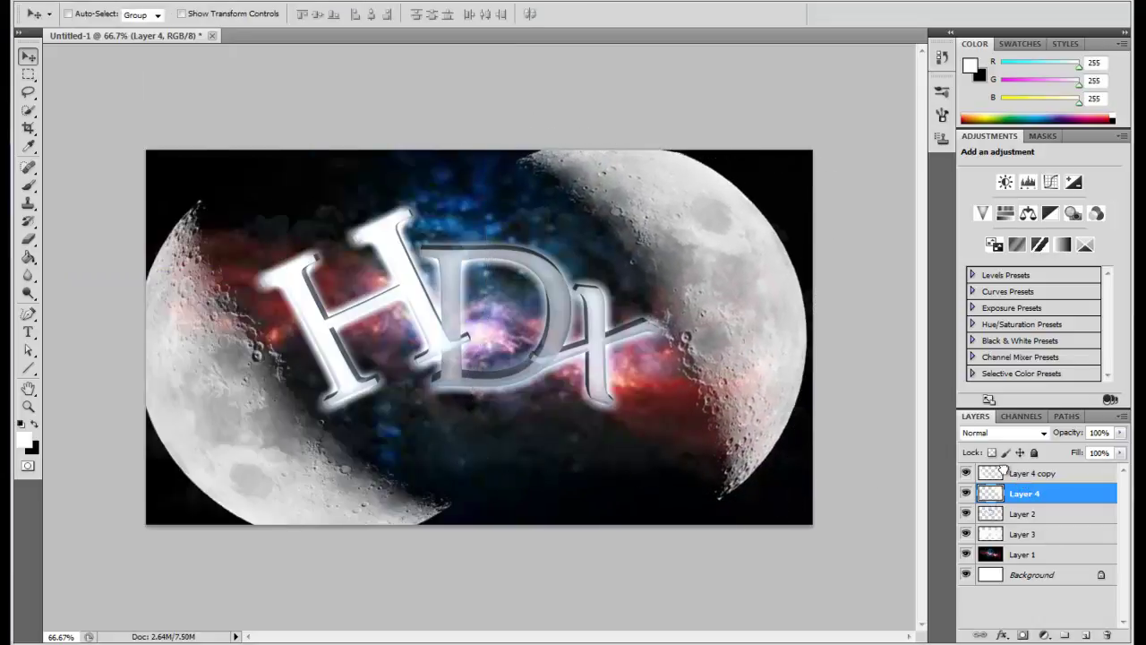
pyautogui.click(1004, 474)
pyautogui.press('Delete')
# Render magenta clouds (RGB 240, 0, 255) and black on a new top layer and set its blend mode to Overlay.
pyautogui.click(22, 441)
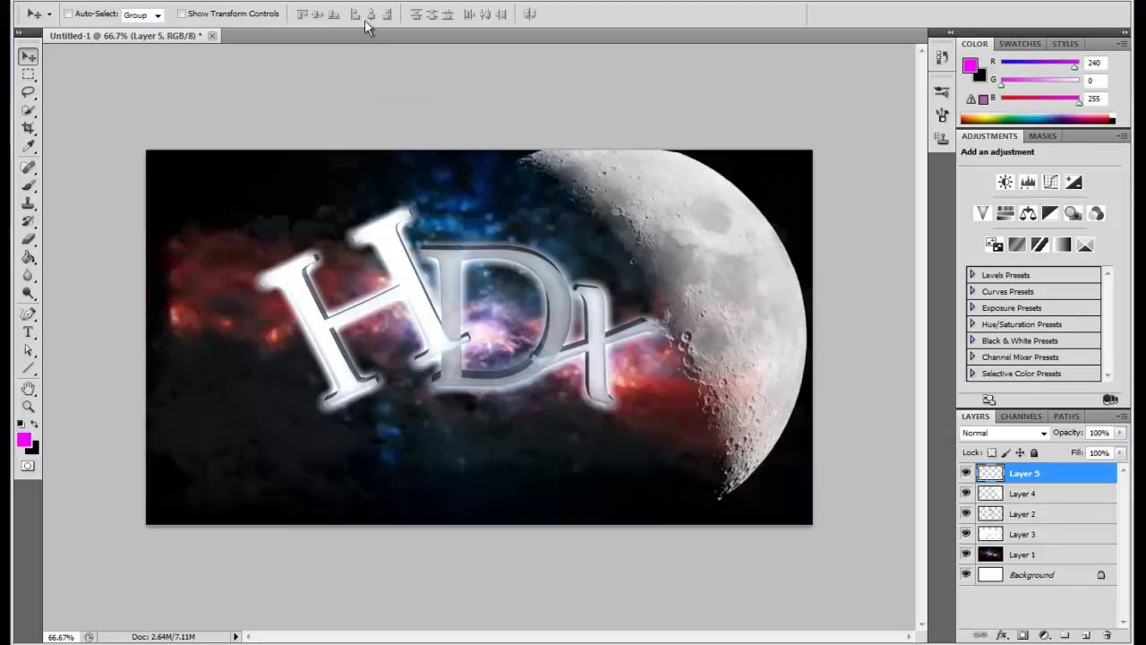
pyautogui.moveTo(274, 215)
pyautogui.click(425, 202)
pyautogui.click(1003, 433)
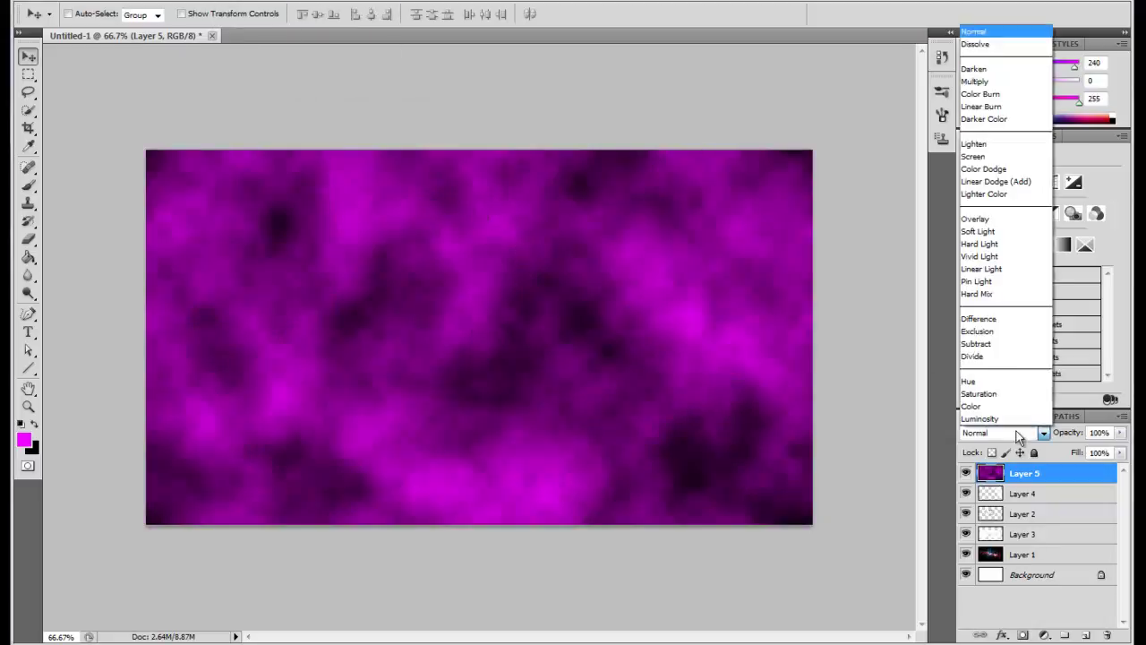
pyautogui.click(1021, 224)
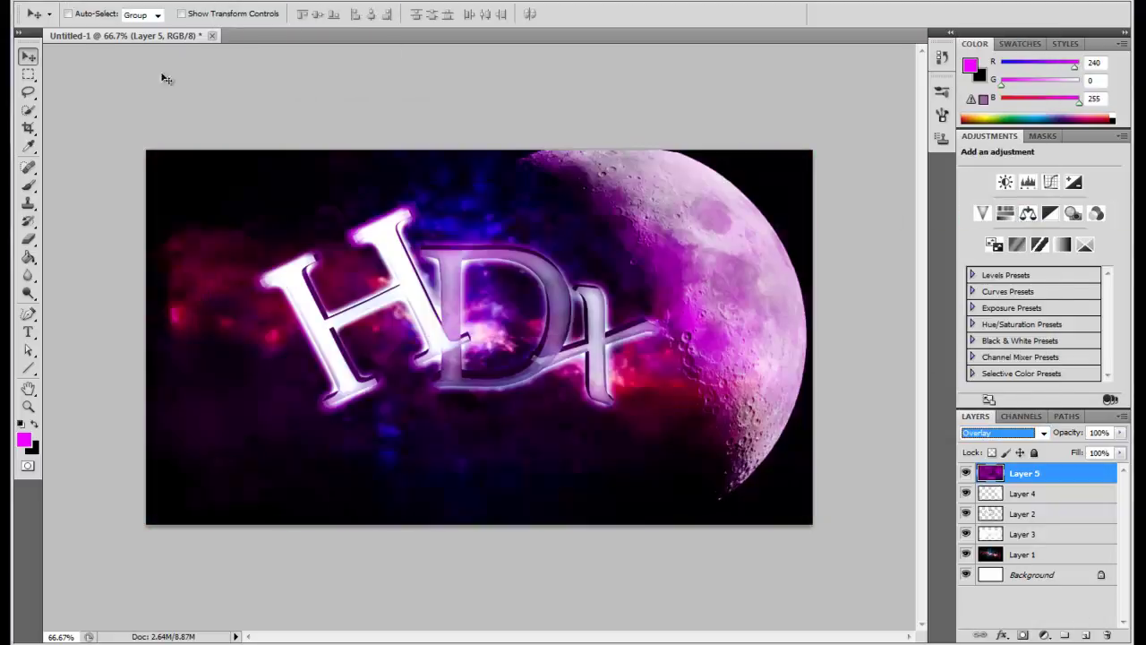
# Paint a magenta glow over the letters on the Overlay clouds layer with a soft 674 px brush.
pyautogui.click(29, 186)
pyautogui.click(91, 15)
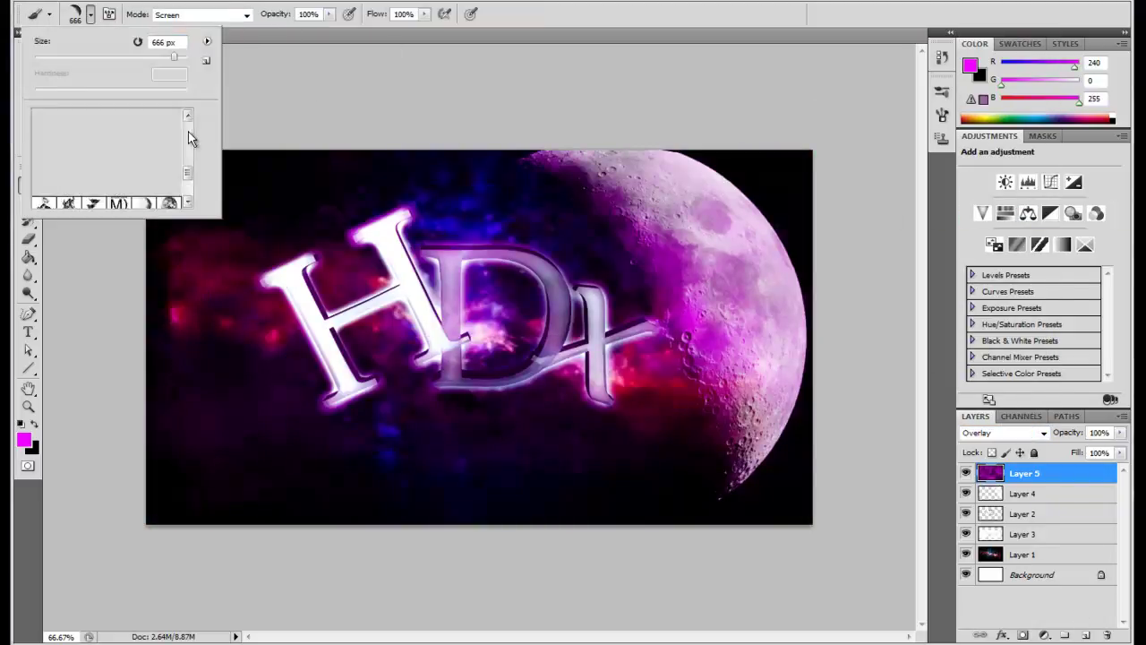
pyautogui.moveTo(188, 169); pyautogui.dragTo(188, 126)
pyautogui.click(173, 125)
pyautogui.click(548, 283)
pyautogui.hotkey('ctrl', 'z')
pyautogui.moveTo(491, 291)
pyautogui.mouseDown()
pyautogui.moveTo(371, 297)
pyautogui.moveTo(546, 300)
pyautogui.mouseUp()
# Turn Transfer off and Noise on in the brush settings.
pyautogui.click(942, 114)
pyautogui.click(770, 306)
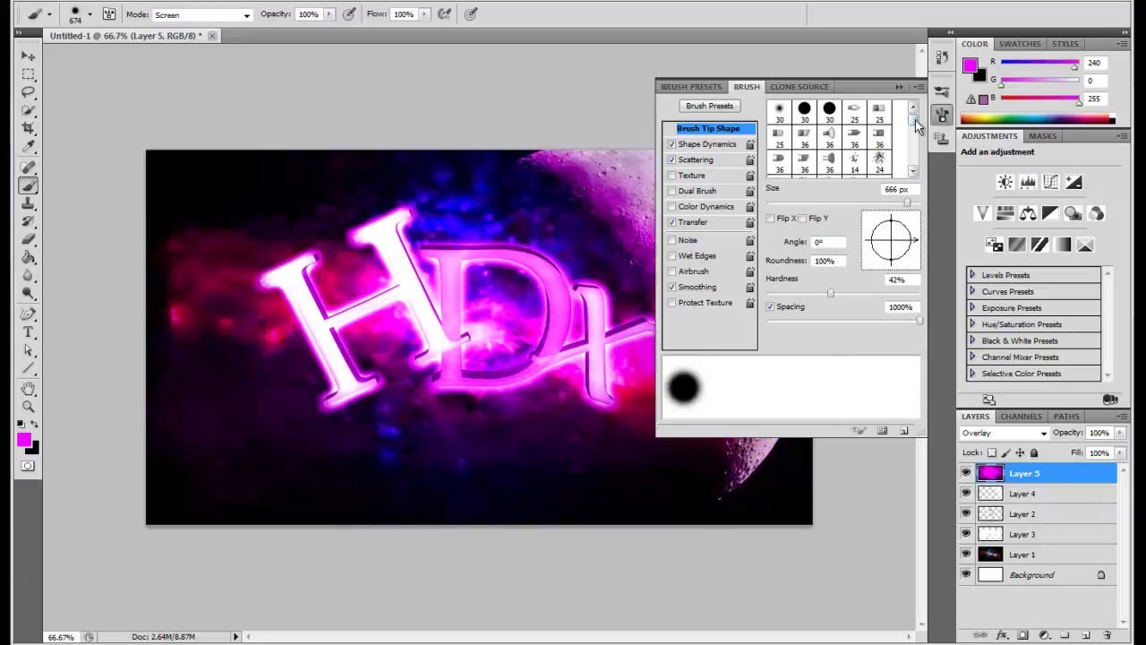
pyautogui.moveTo(915, 122); pyautogui.dragTo(916, 143)
pyautogui.click(697, 145)
pyautogui.click(680, 176)
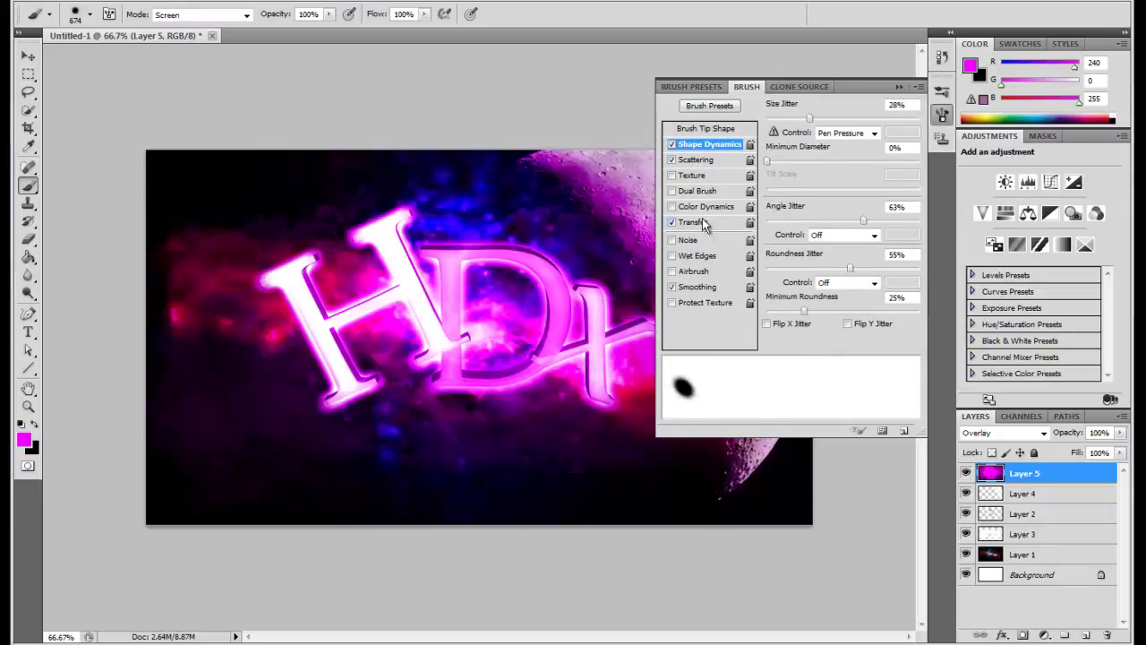
pyautogui.click(899, 87)
# Switch the foreground colour to white and scatter 66 px dots along the lower-left area of the canvas.
pyautogui.click(21, 423)
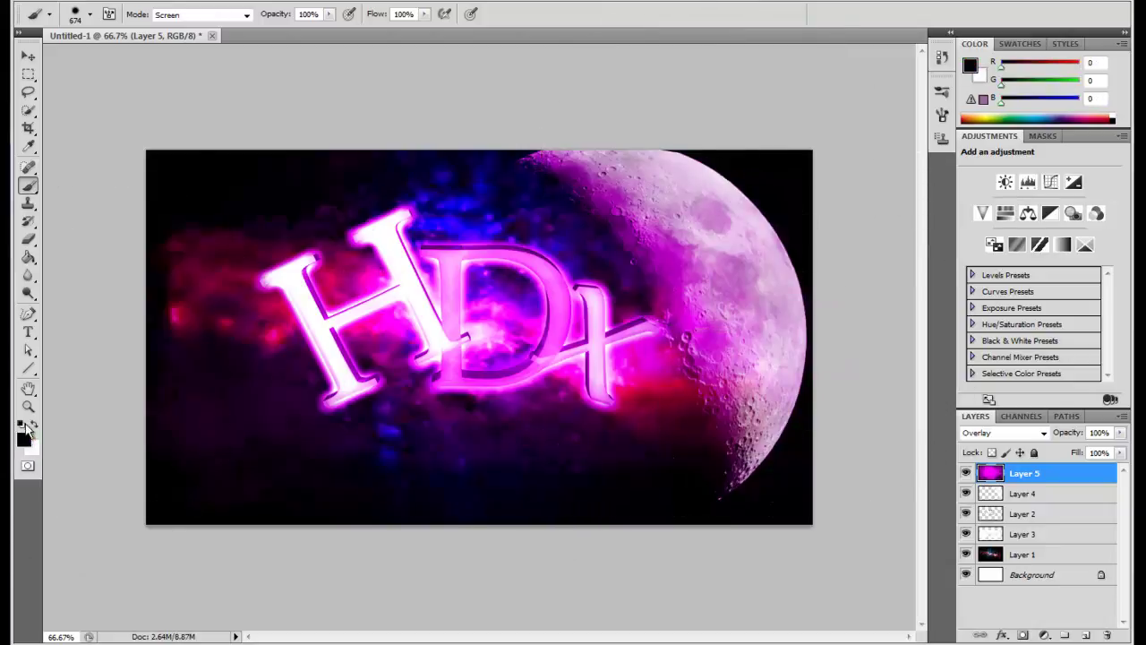
pyautogui.click(34, 423)
pyautogui.click(90, 15)
pyautogui.moveTo(312, 483); pyautogui.dragTo(371, 516)
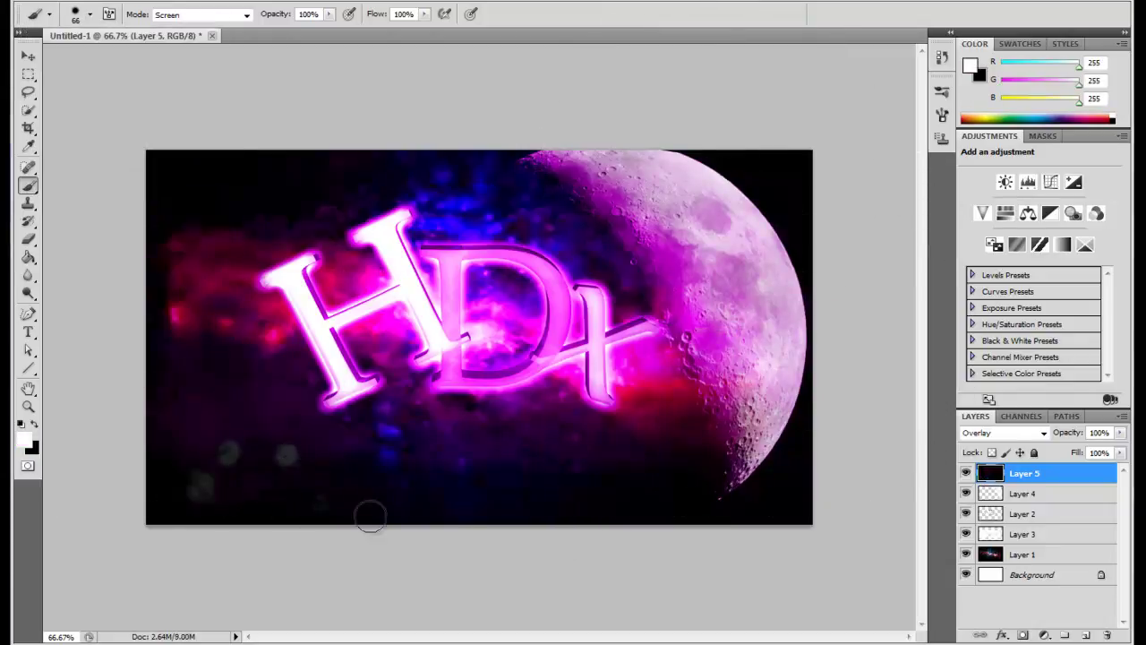
# Turn off Shape Dynamics for the brush and open its Scattering settings.
pyautogui.click(943, 114)
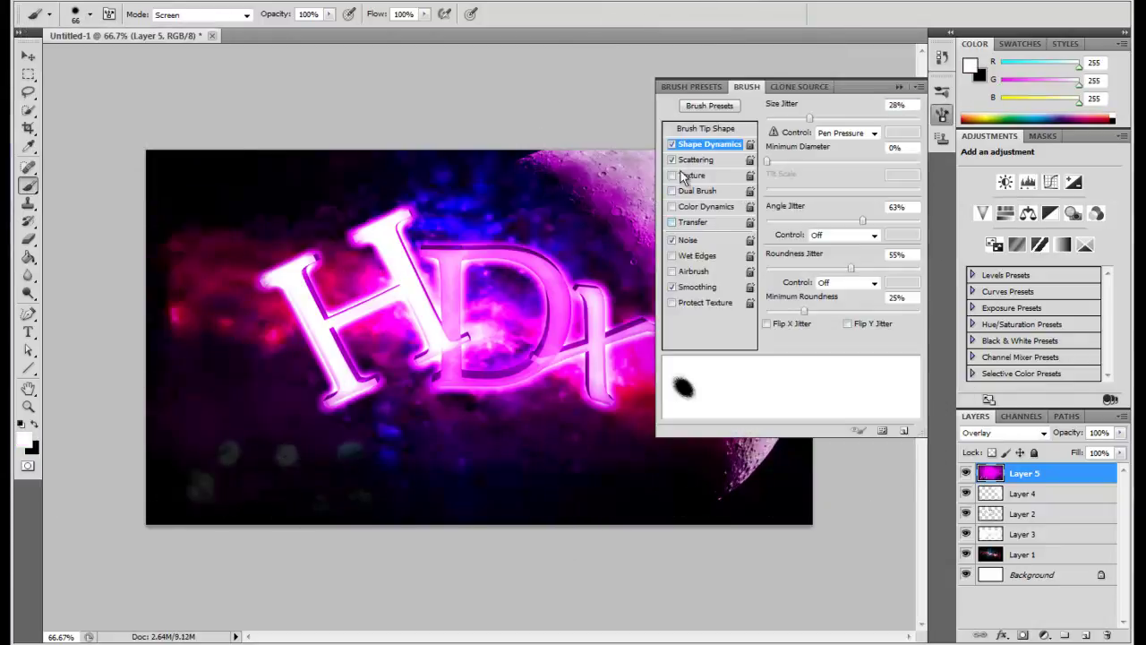
pyautogui.click(671, 145)
pyautogui.click(703, 160)
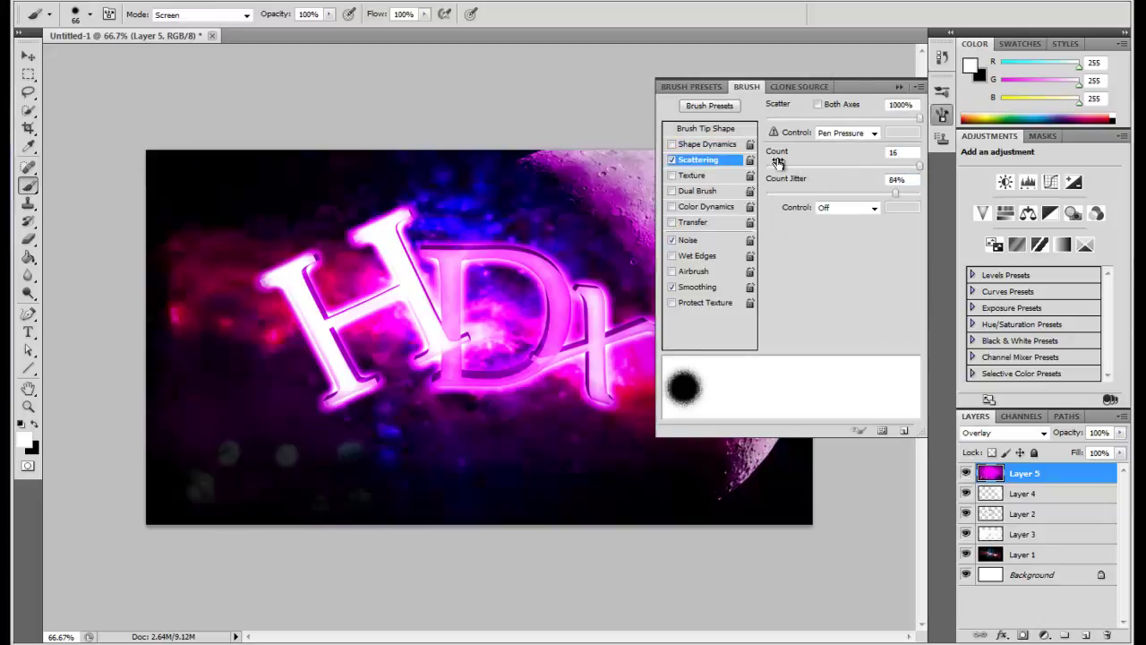
pyautogui.click(604, 302)
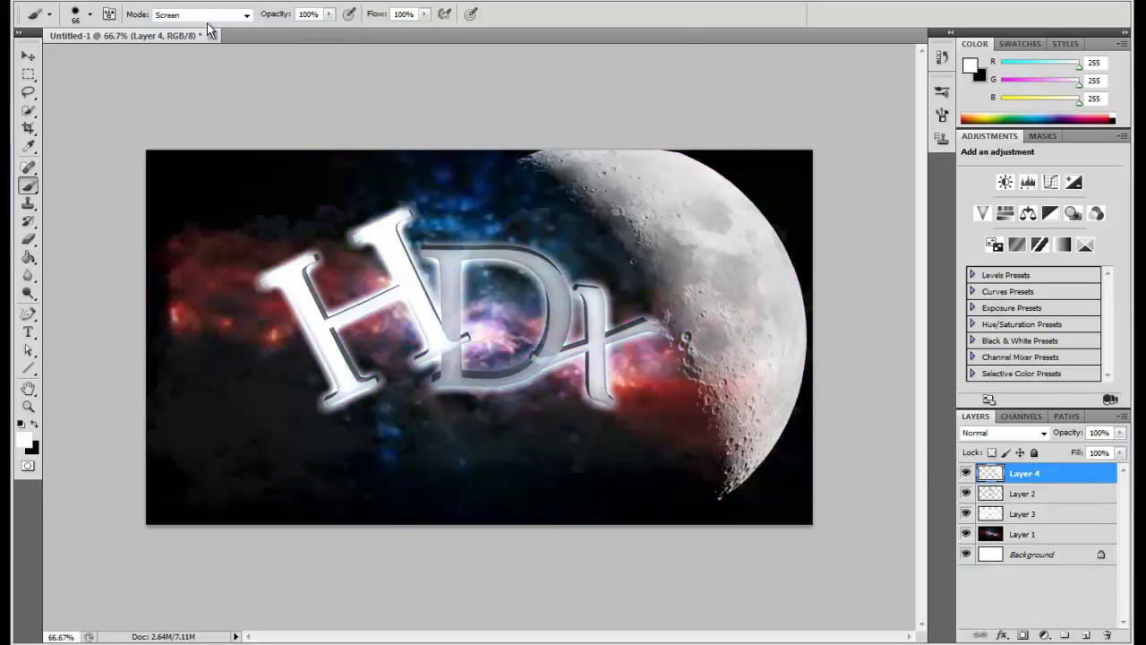
# Delete the moon layer and add a new empty layer above the title.
pyautogui.press('Delete')
pyautogui.click(1089, 636)
pyautogui.click(940, 114)
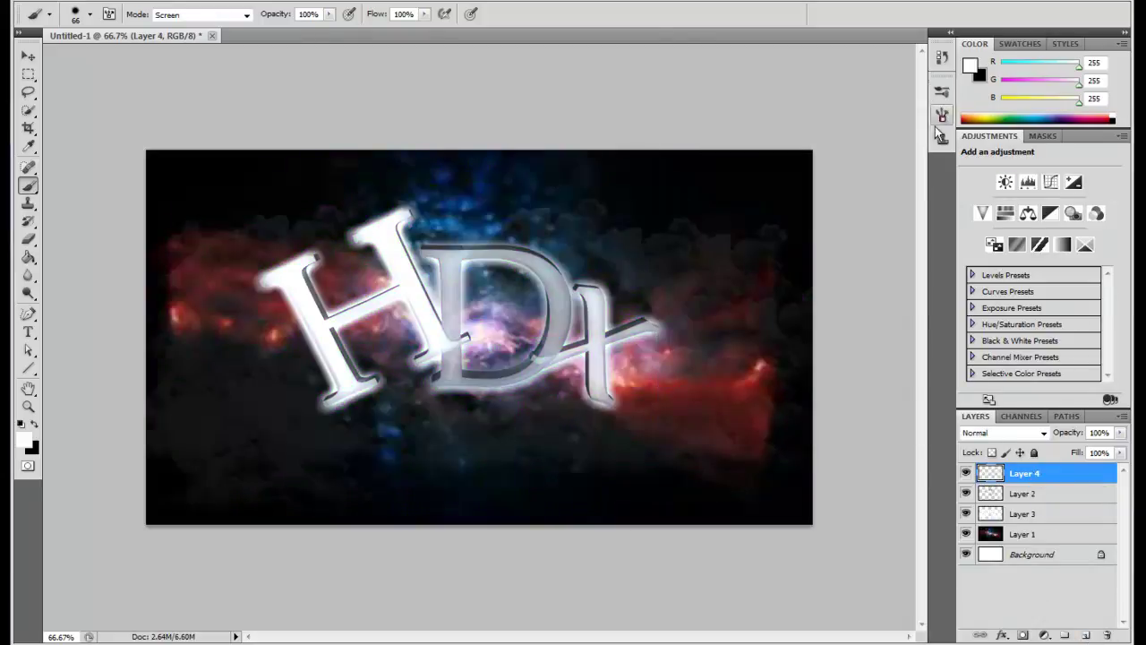
# Step back to the last Delete Layer state in the history and create a new document from it.
pyautogui.click(941, 138)
pyautogui.click(942, 59)
pyautogui.click(842, 106)
pyautogui.rightClick(843, 101)
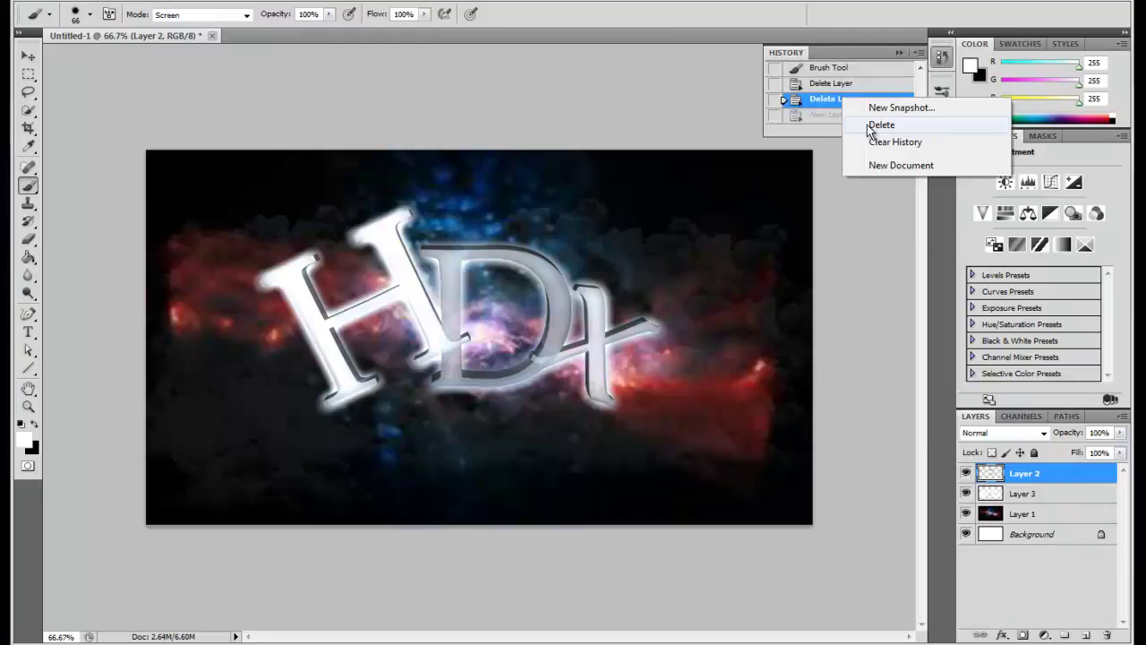
pyautogui.press('Escape')
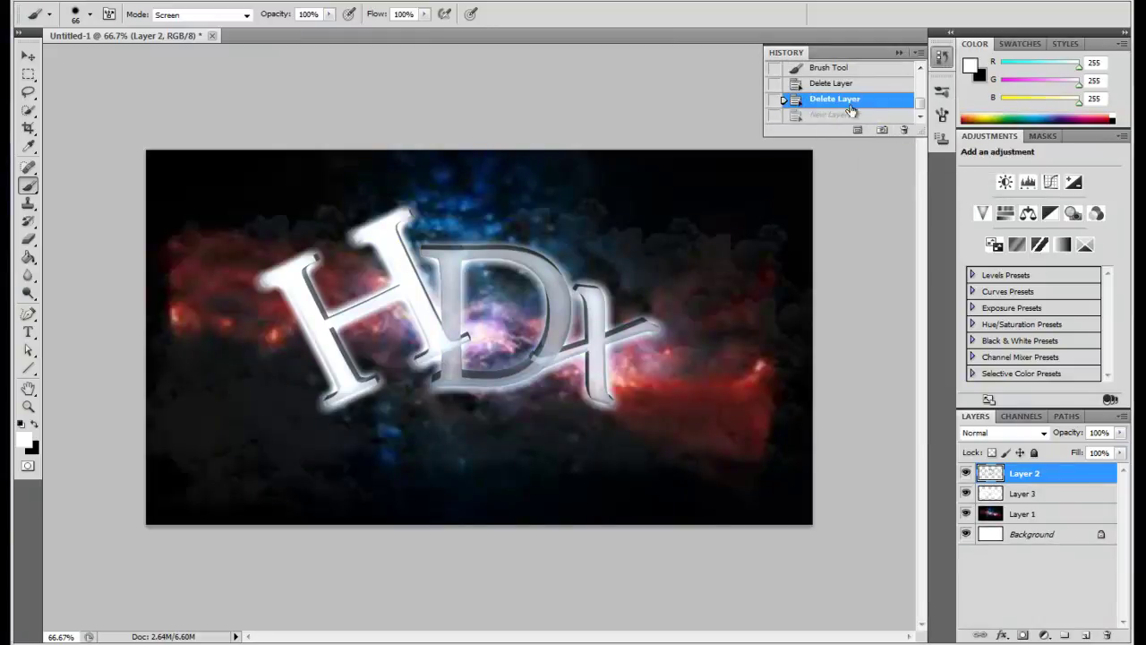
pyautogui.rightClick(876, 98)
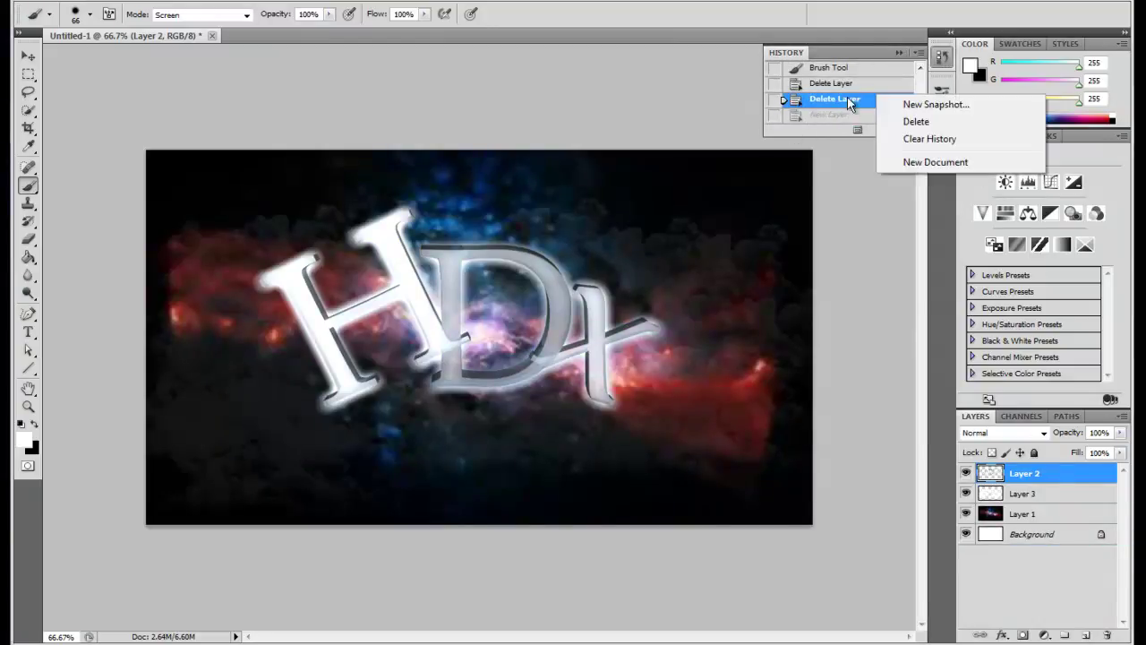
pyautogui.click(936, 164)
pyautogui.click(897, 53)
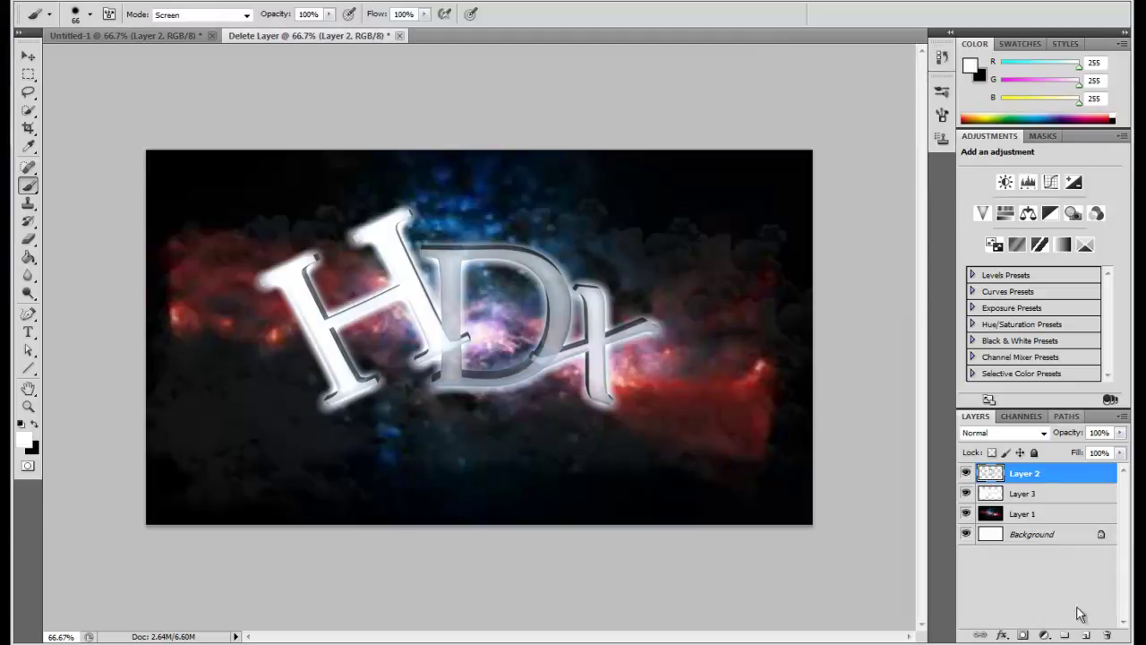
# Render magenta clouds (RGB 222, 0, 255) and black on a new top layer and blend it as Overlay.
pyautogui.click(223, 0)
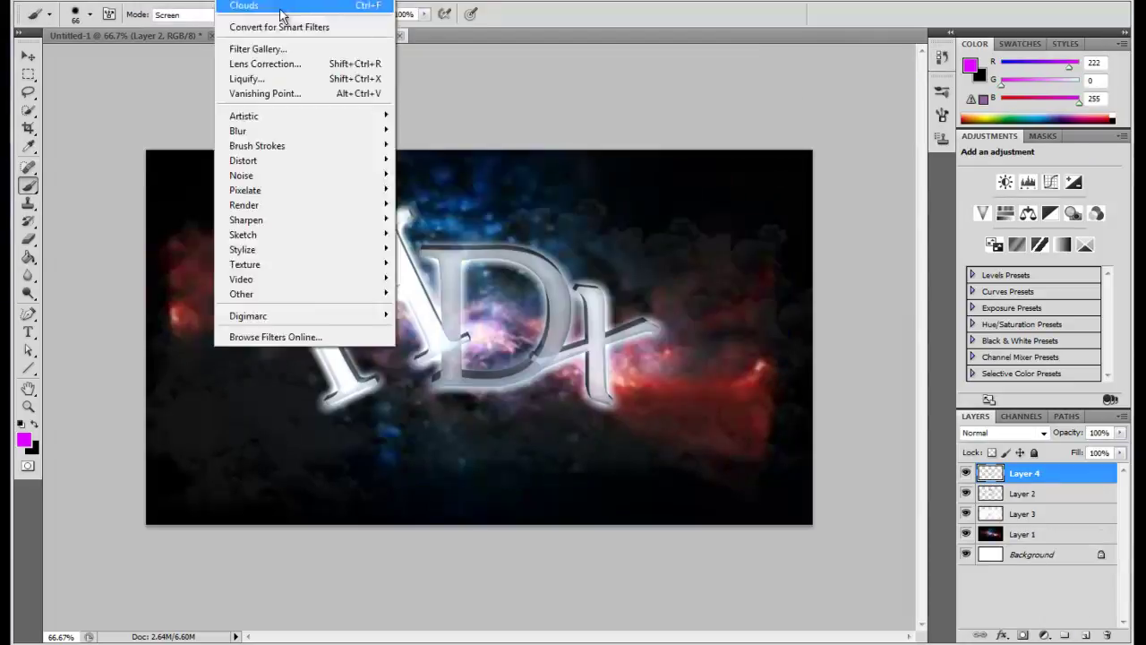
pyautogui.click(280, 16)
pyautogui.click(1003, 433)
pyautogui.click(976, 205)
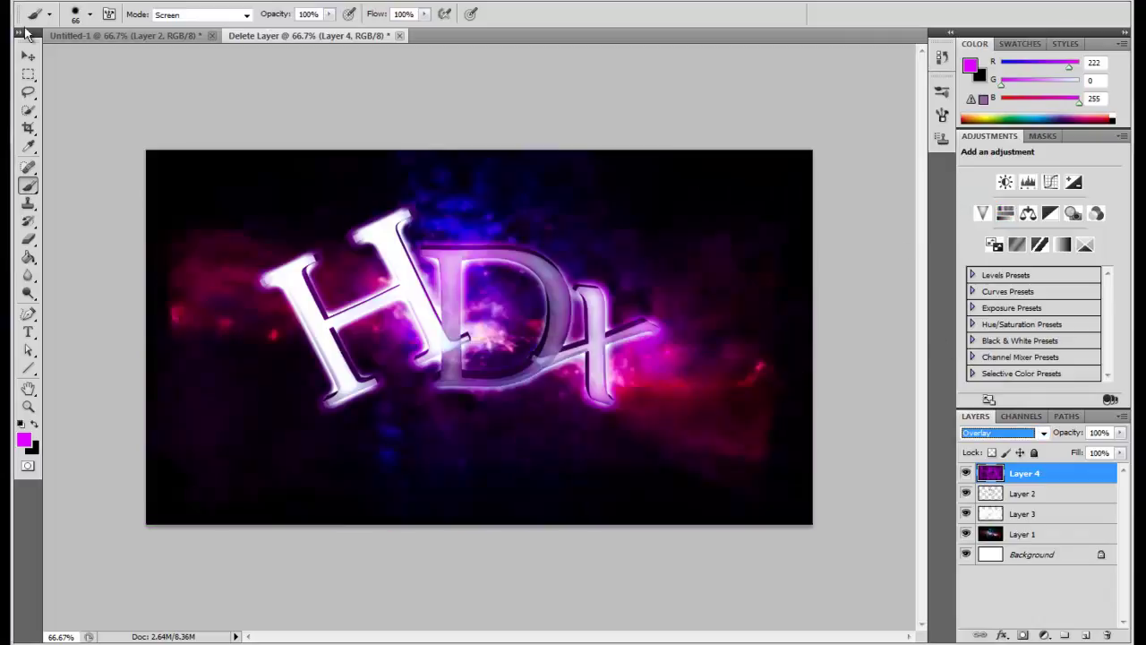
# Brush a magenta glow over the centre of the HDx letters with a soft 911 px brush, undoing the larger trial dab.
pyautogui.click(90, 14)
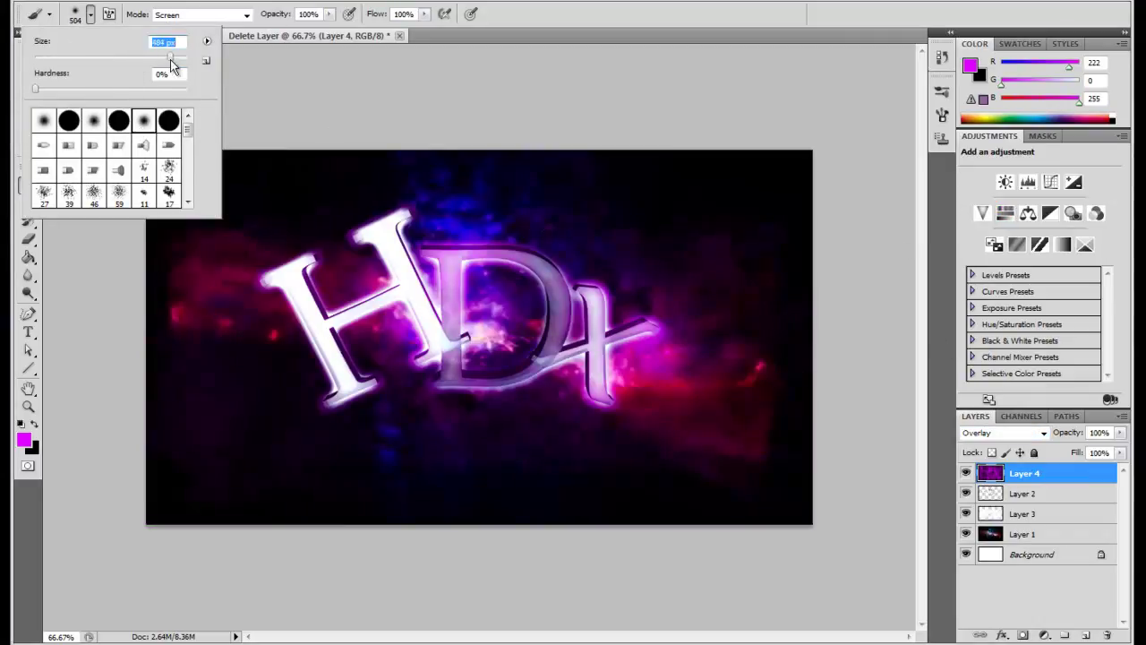
pyautogui.click(472, 110)
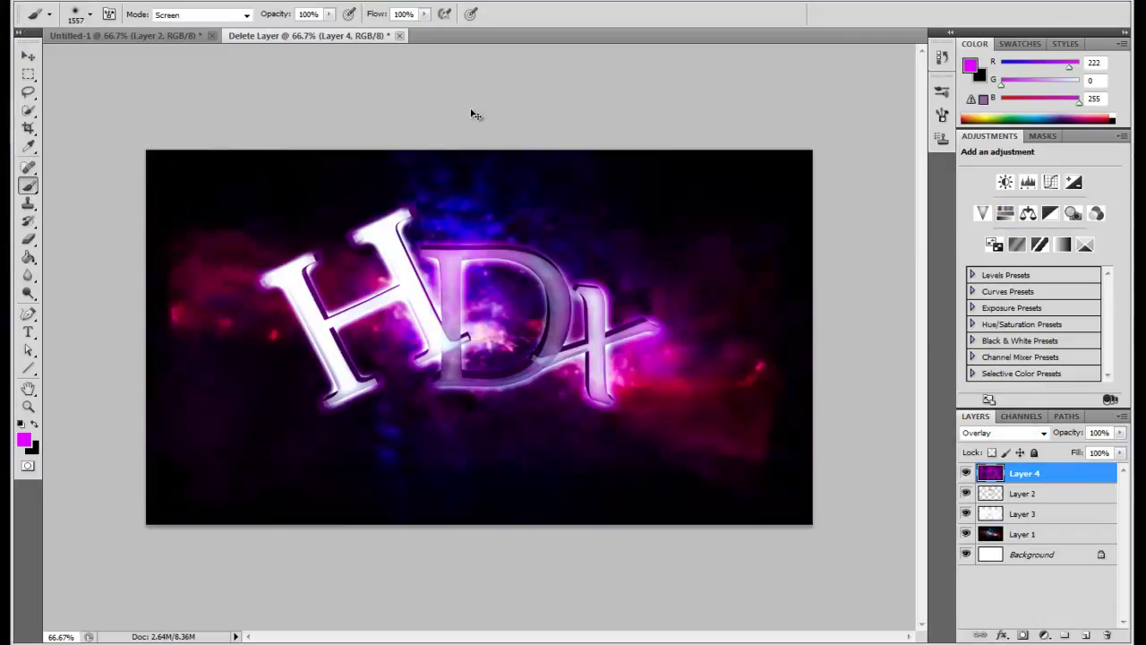
pyautogui.hotkey('ctrl', 'z')
pyautogui.click(91, 16)
pyautogui.moveTo(172, 62); pyautogui.dragTo(152, 62)
pyautogui.click(451, 294)
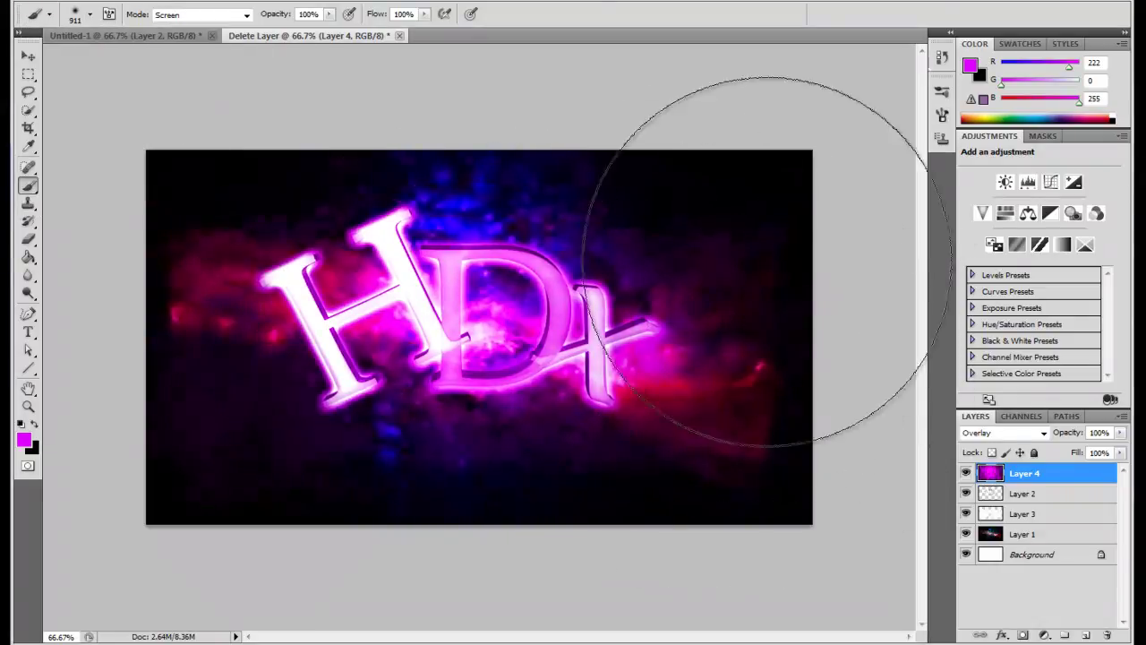